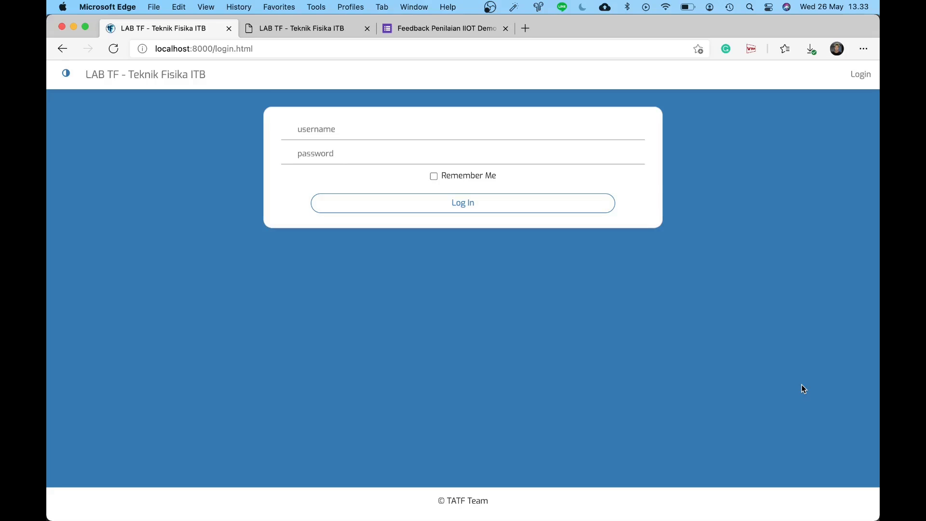
Step: Show the old plain login page at localhost:8080 in the second browser tab
left_click(279, 31)
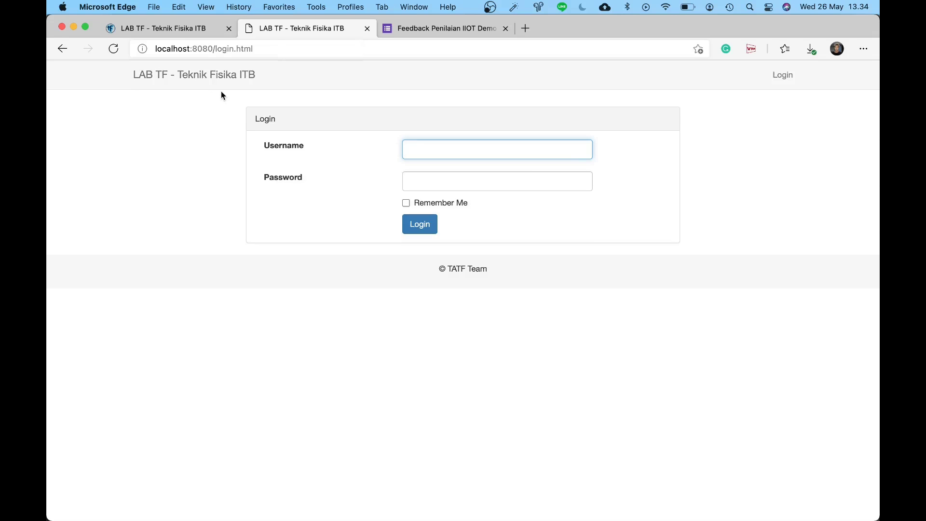
Step: Compare both login pages and try the old page's Username field, dismissing saved suggestions
left_click(196, 29)
left_click(295, 27)
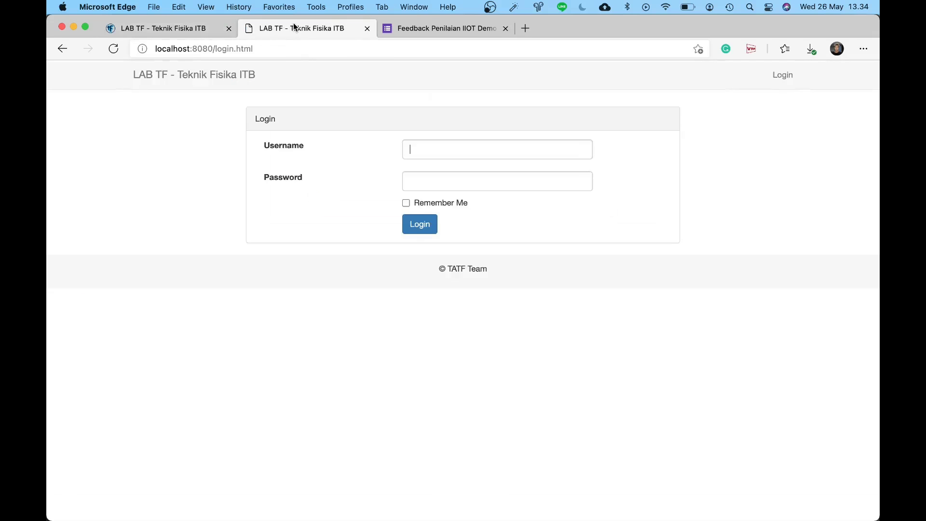
left_click(184, 28)
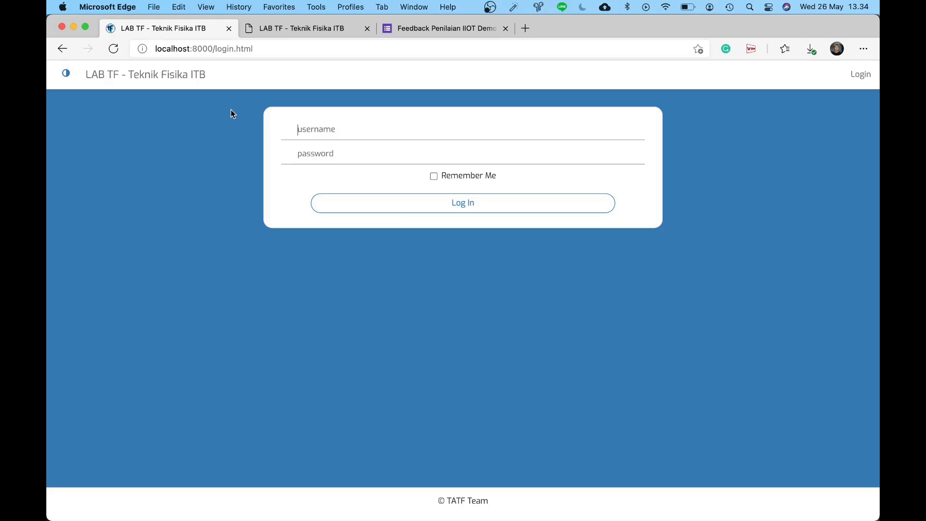
left_click(296, 35)
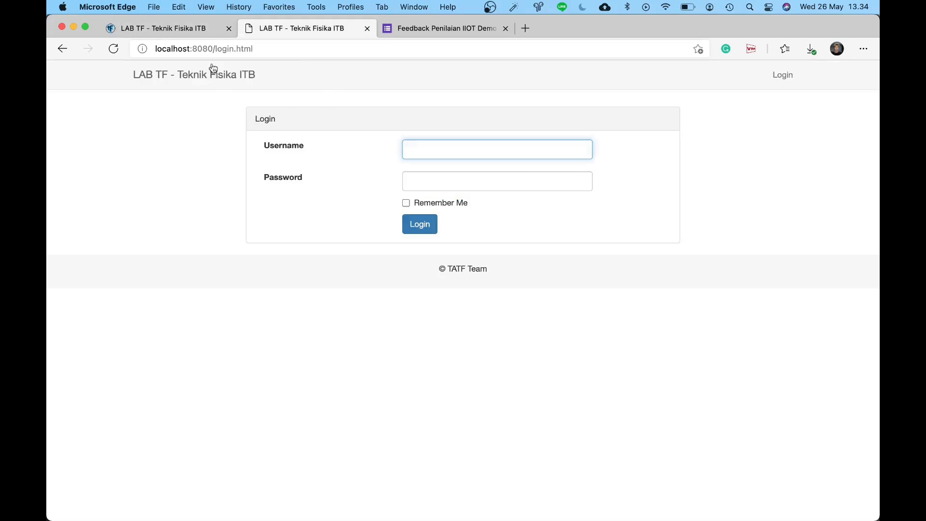
left_click(332, 132)
left_click(420, 154)
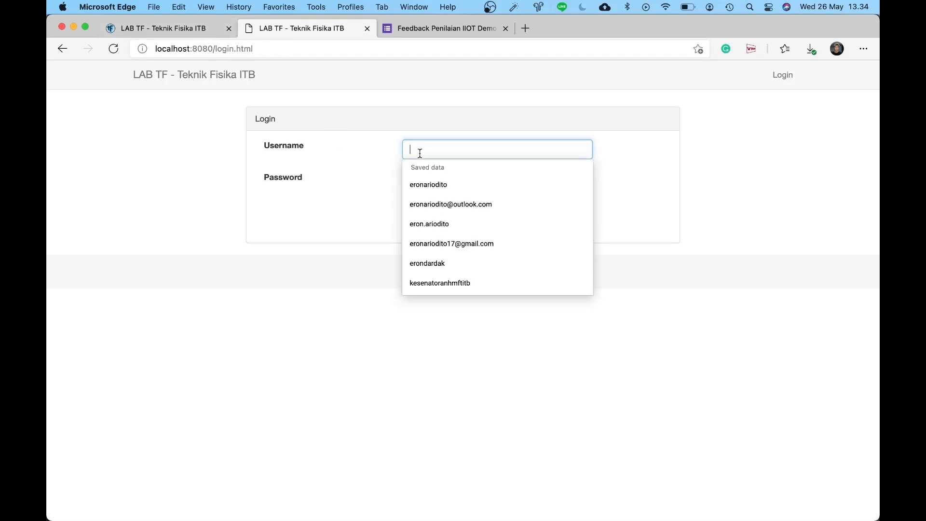
left_click(374, 157)
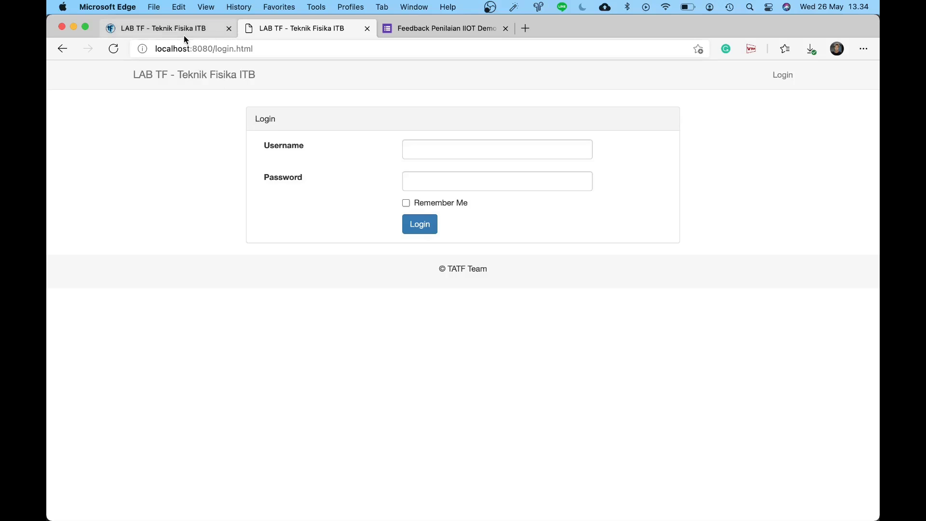
Step: Try the redesigned page's Password and Username fields, ending on the localhost:8000 tab
left_click(184, 39)
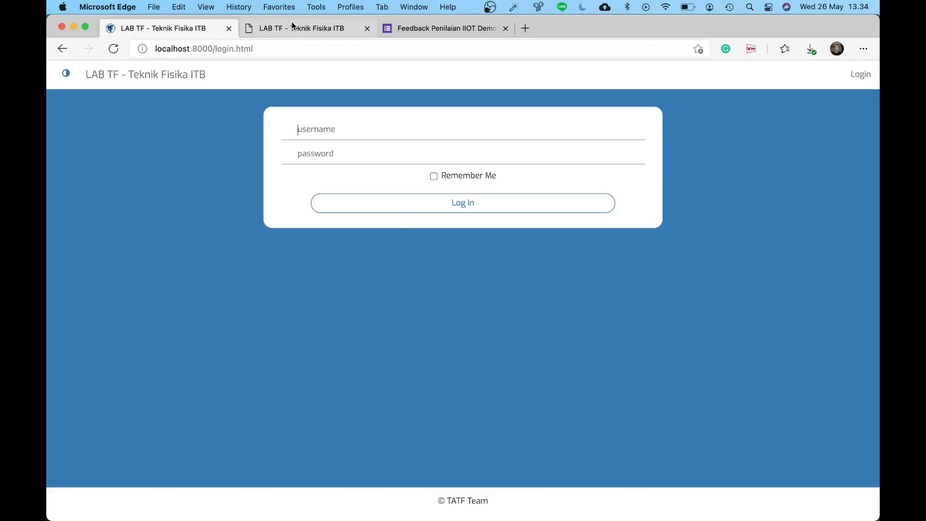
left_click(295, 28)
left_click(196, 33)
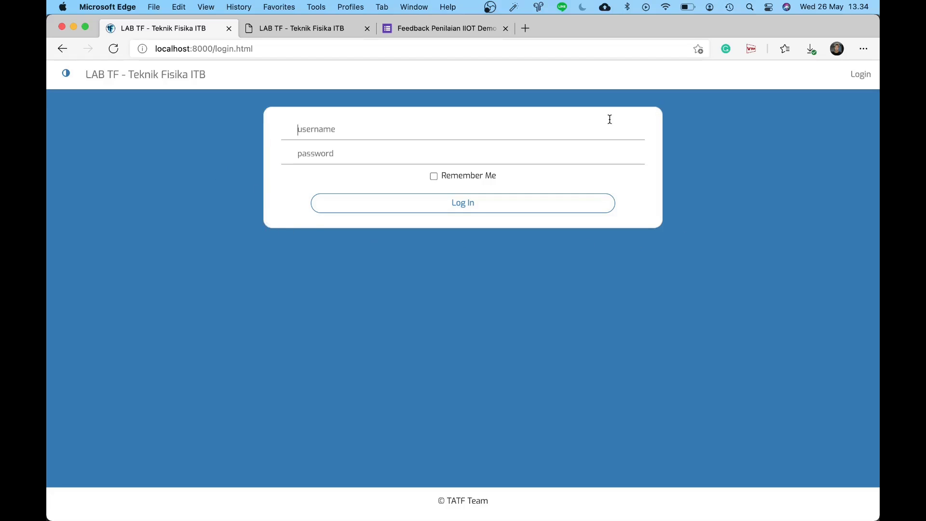
left_click(475, 147)
left_click(465, 135)
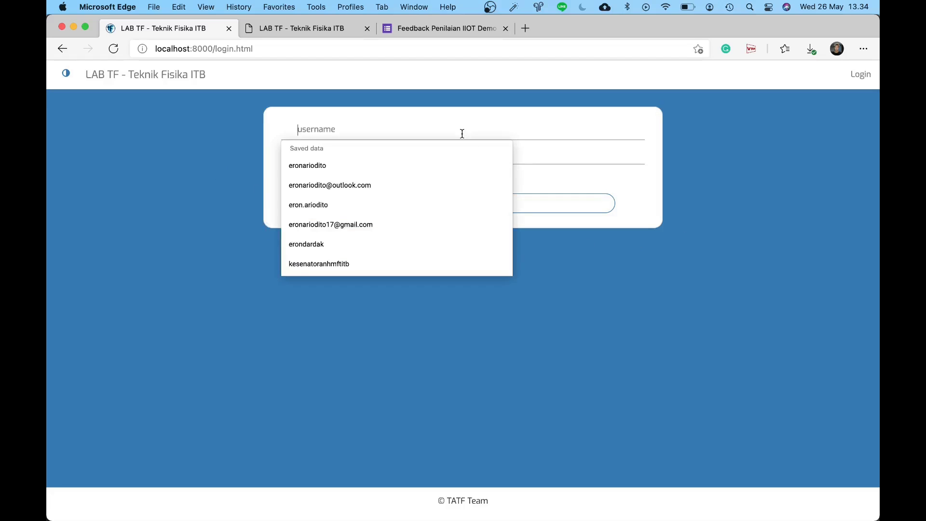
left_click(402, 111)
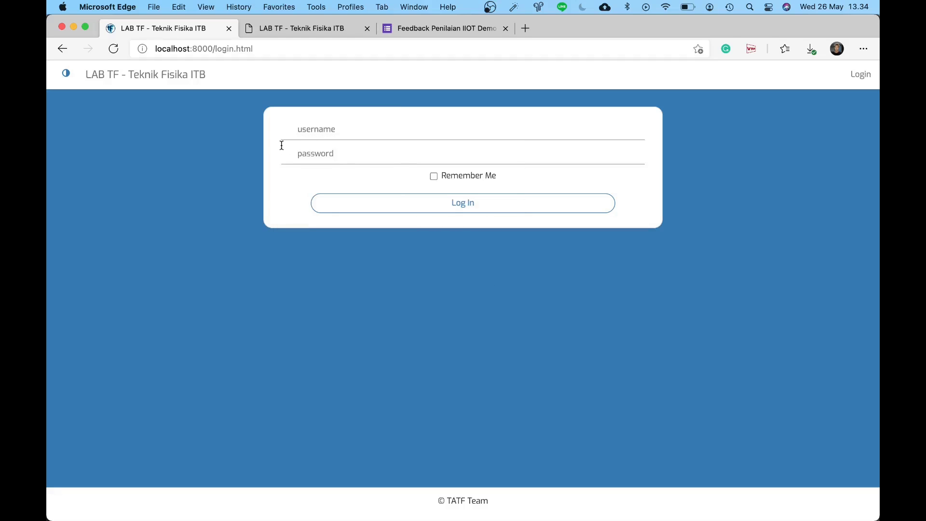
left_click(300, 28)
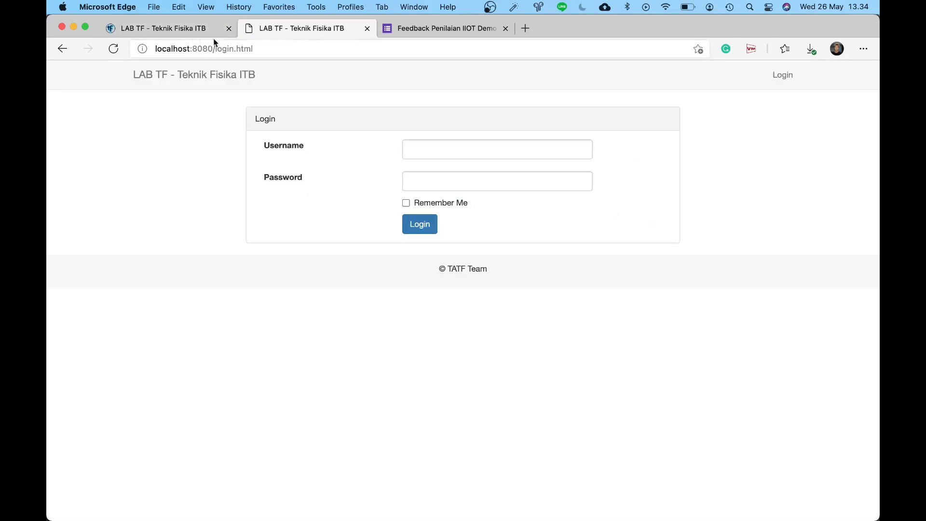
left_click(185, 31)
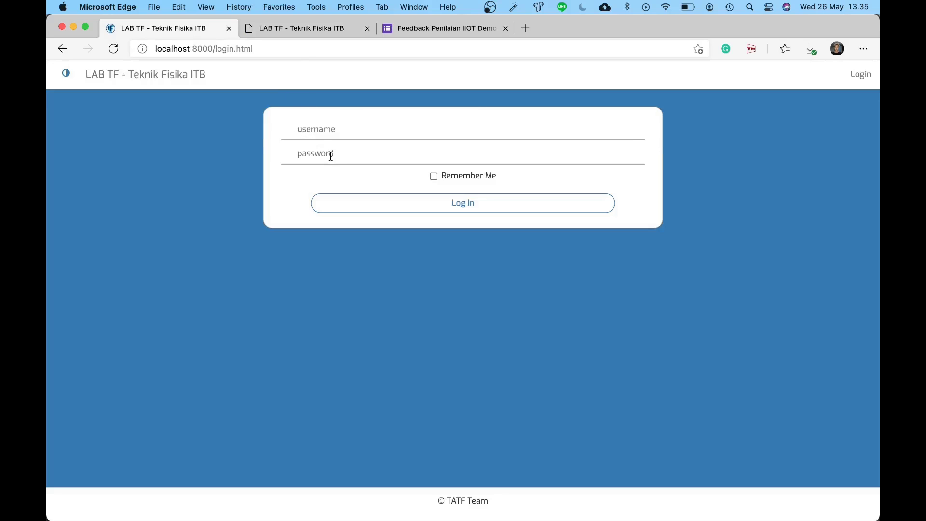
left_click(328, 136)
type("asd")
left_click(328, 153)
type("asdasd")
left_click(597, 156)
left_click(597, 156)
Step: Enter 'asdasd' as username and password on the old page, then return to the redesign
left_click(332, 29)
left_click(462, 141)
type("asdasd")
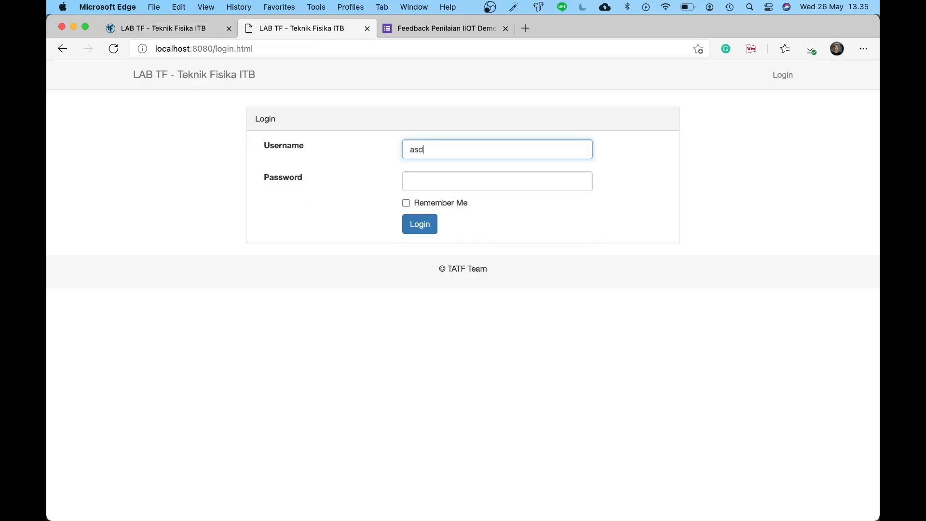
left_click(489, 181)
type("asdasd")
left_click(583, 188)
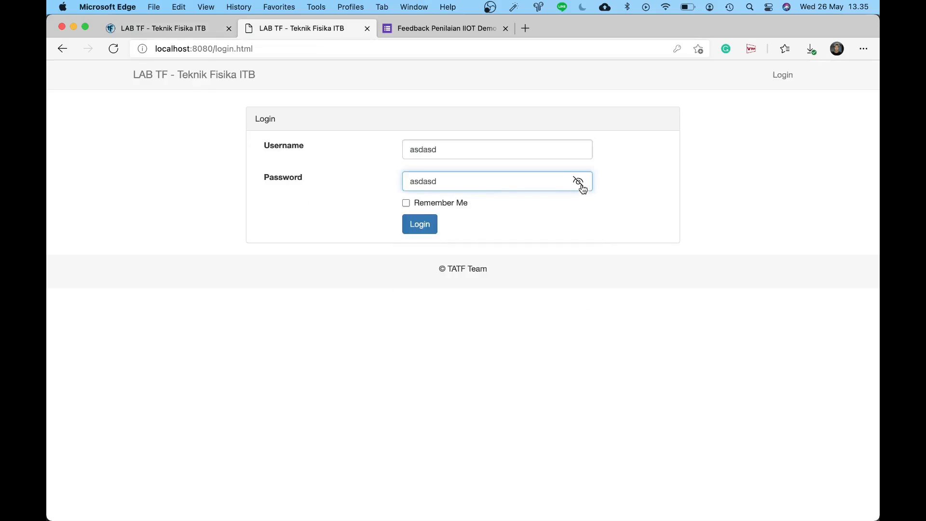
left_click(583, 188)
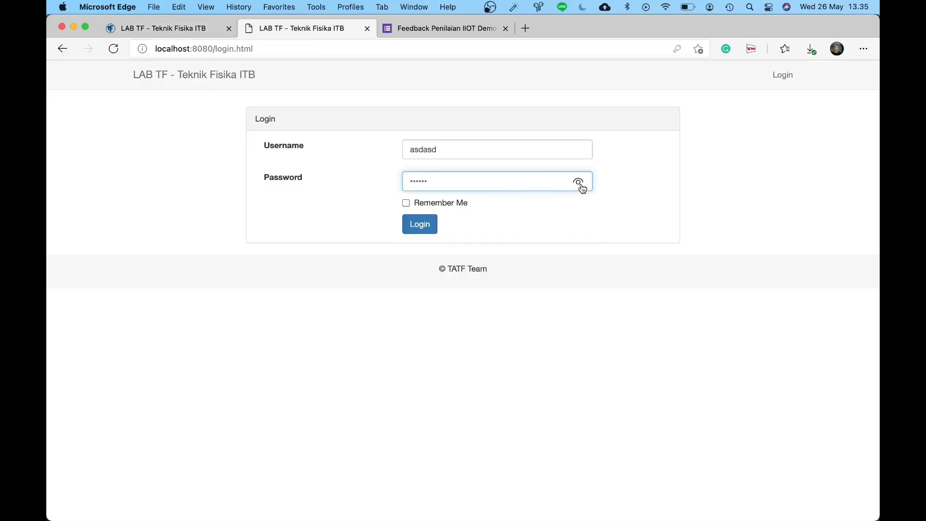
left_click(175, 27)
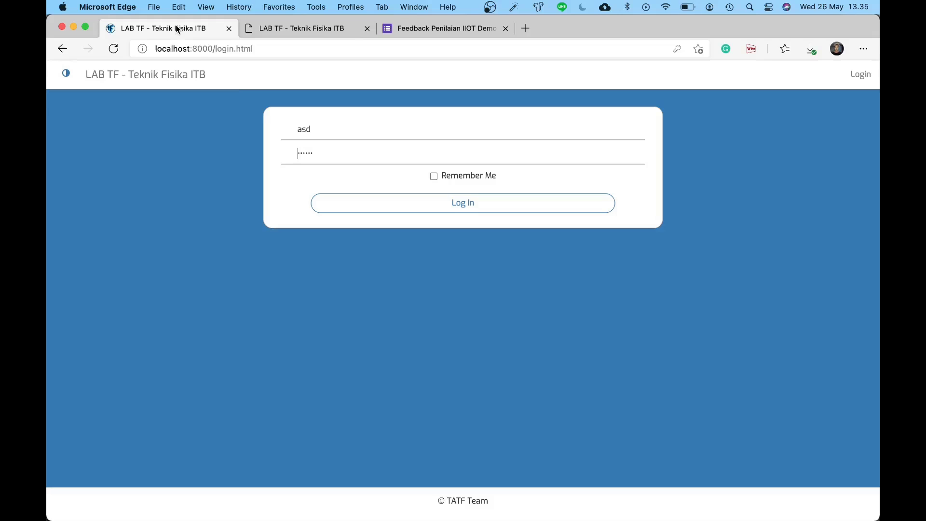
left_click(299, 29)
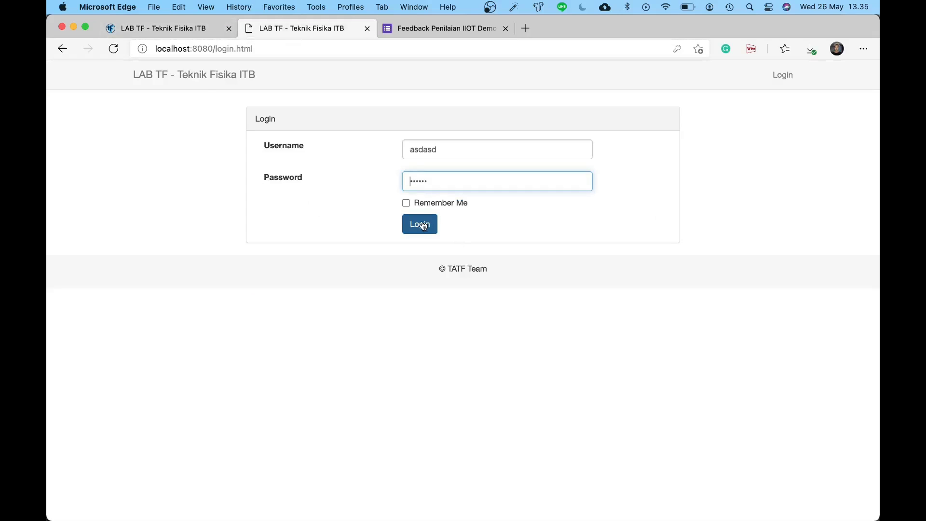
left_click(195, 30)
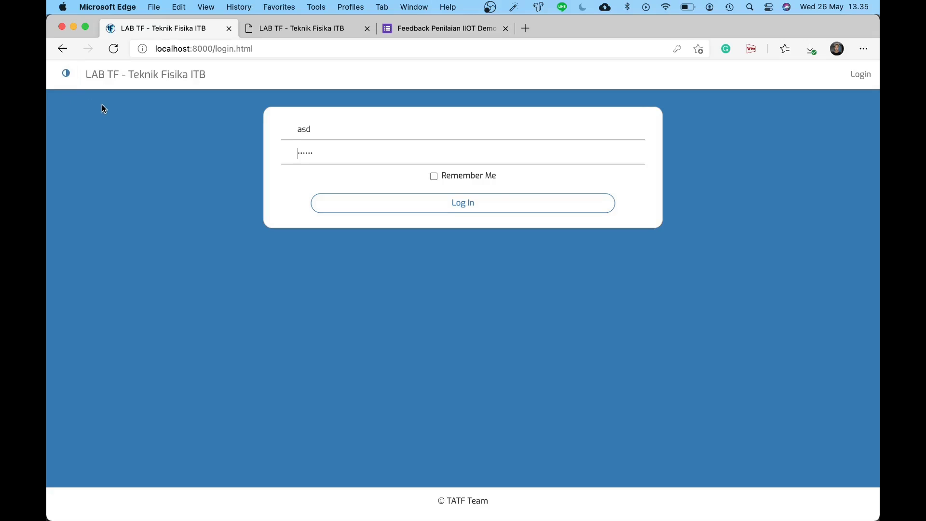
Step: Switch the redesigned page to dark theme and enter the student ID and account password
left_click(71, 84)
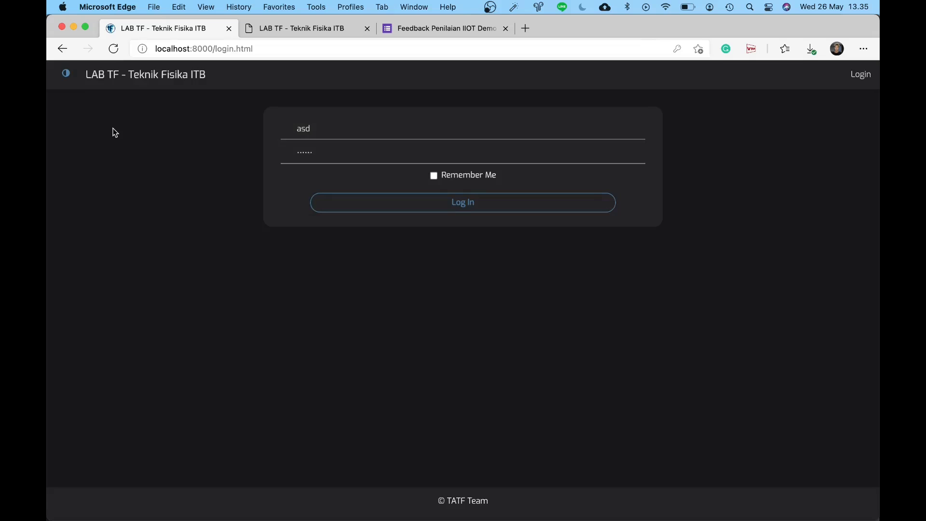
left_click(270, 27)
left_click(209, 31)
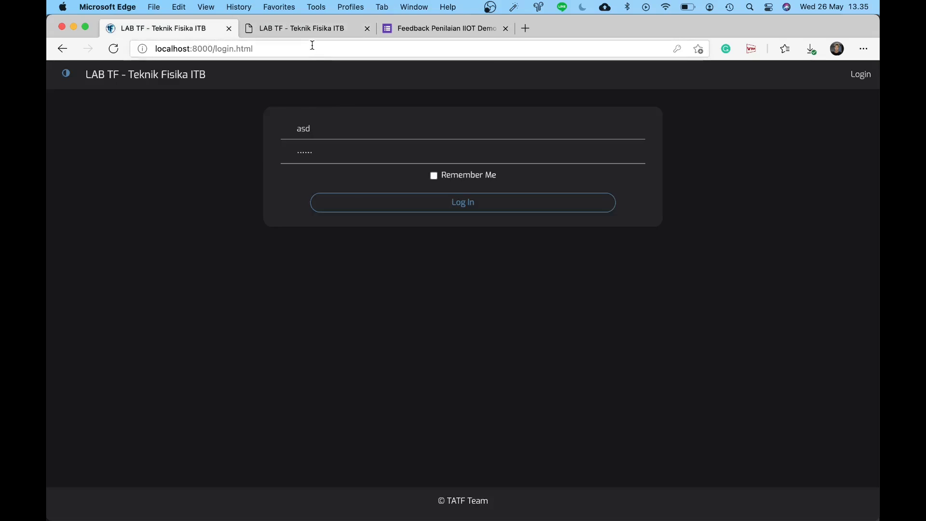
double_click(348, 124)
type("13")
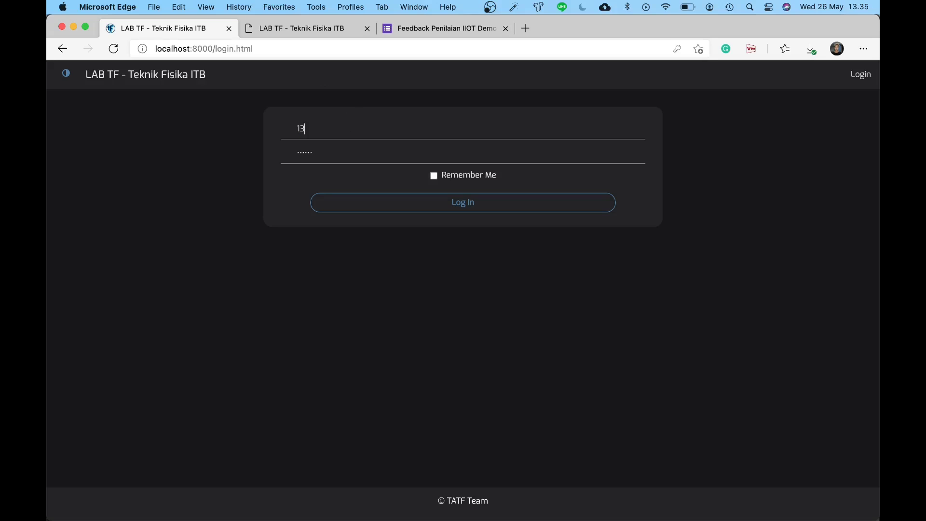
type("318053")
key("Tab")
key("BackSpace")
type("*******")
Step: Enter the same student ID and password on the old page and log in there
key("ctrl+Tab")
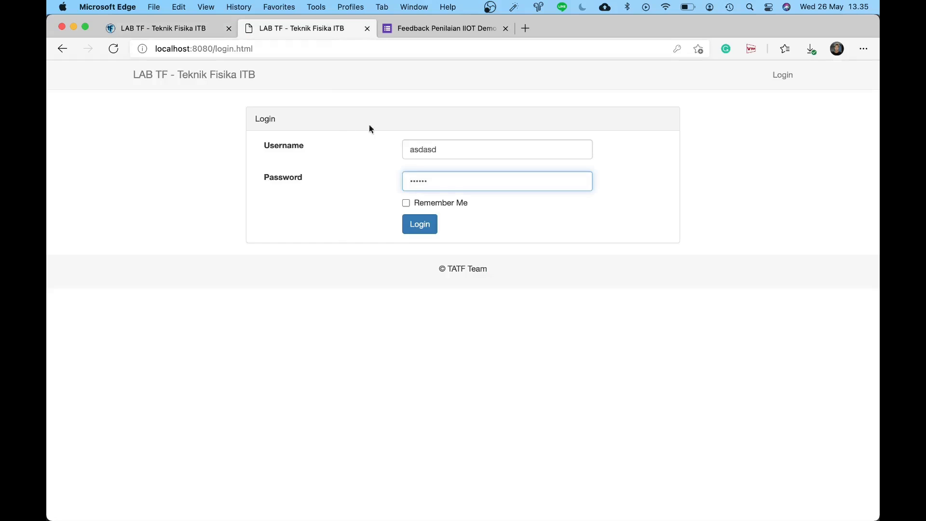
left_click(441, 142)
double_click(440, 142)
type("13318053")
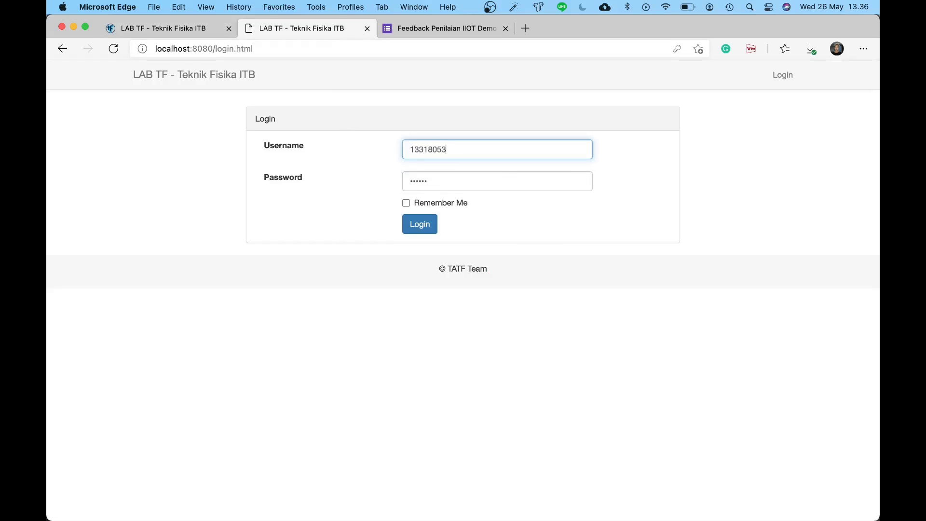
key("Tab")
type("********")
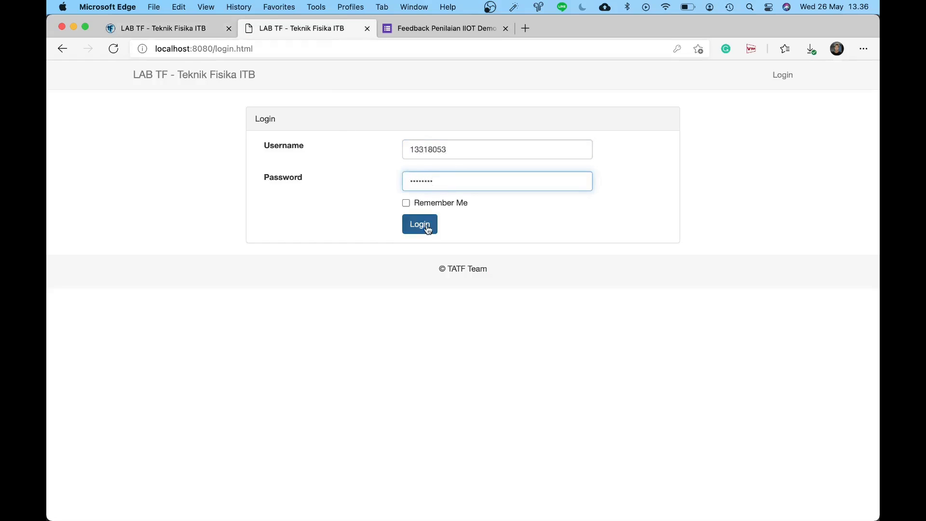
left_click(421, 225)
left_click(174, 29)
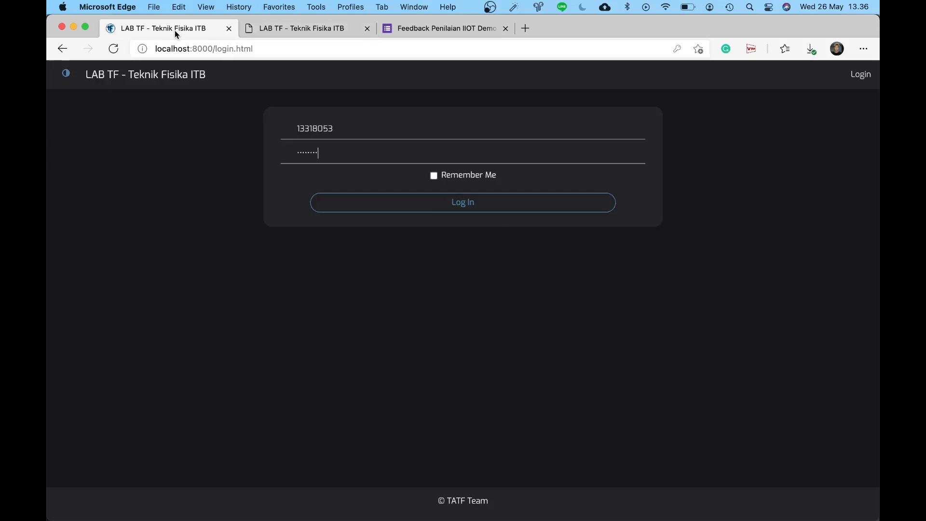
Step: Log in on the redesigned page and view its dark-themed dashboard beside the old site
left_click(482, 210)
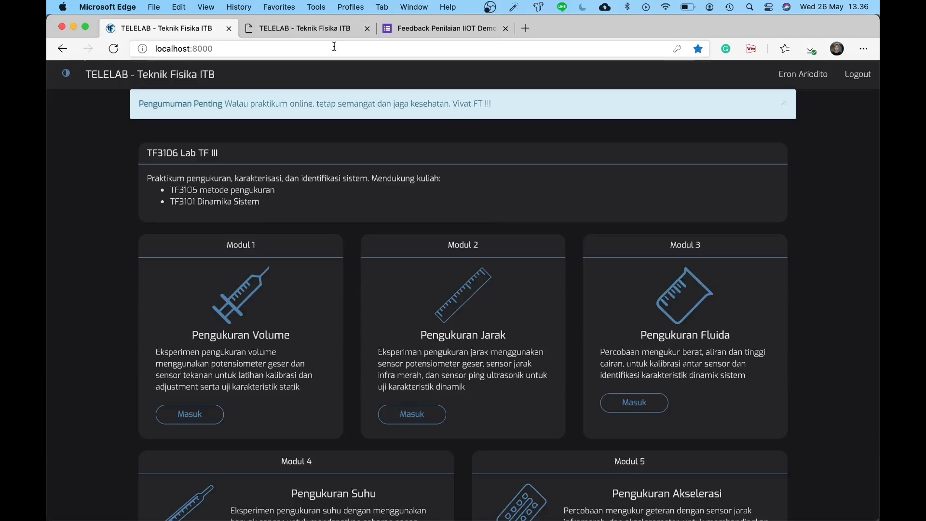
left_click(304, 28)
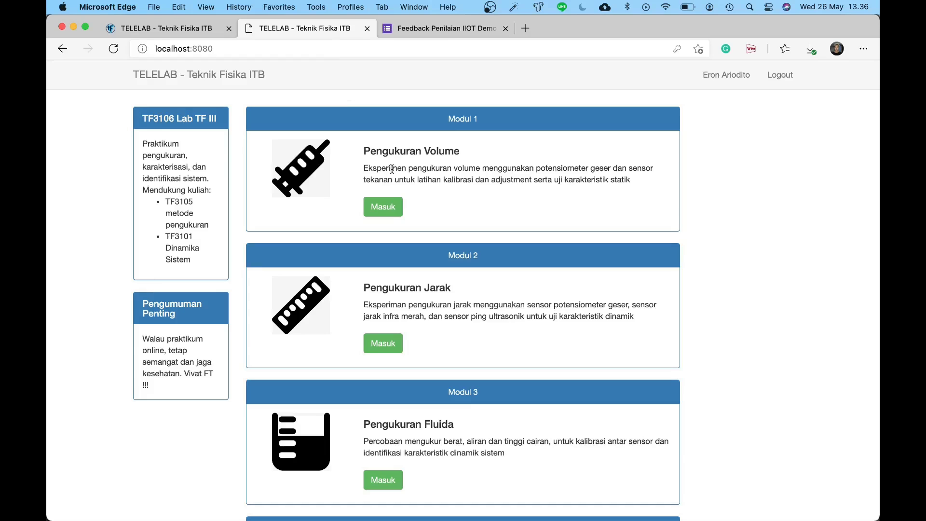
left_click(198, 30)
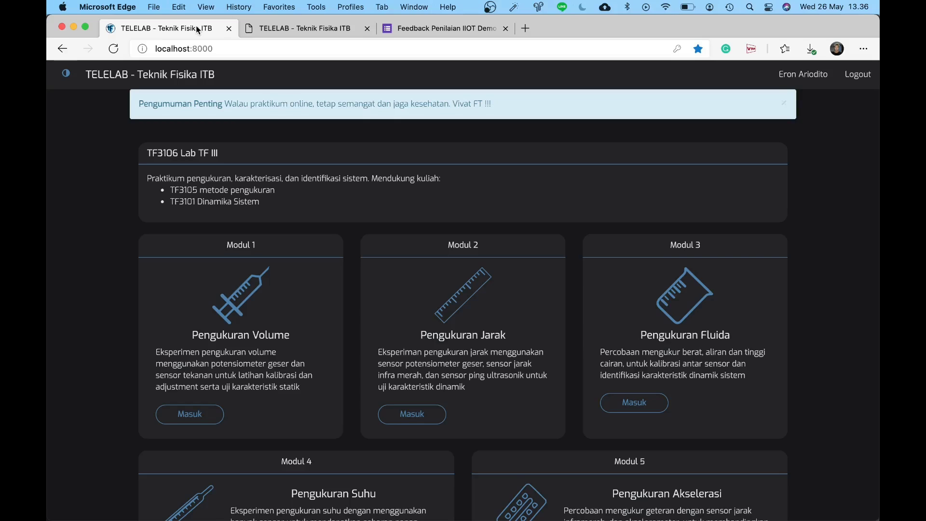
scroll(269, 120, "down", 2)
scroll(269, 120, "up", 2)
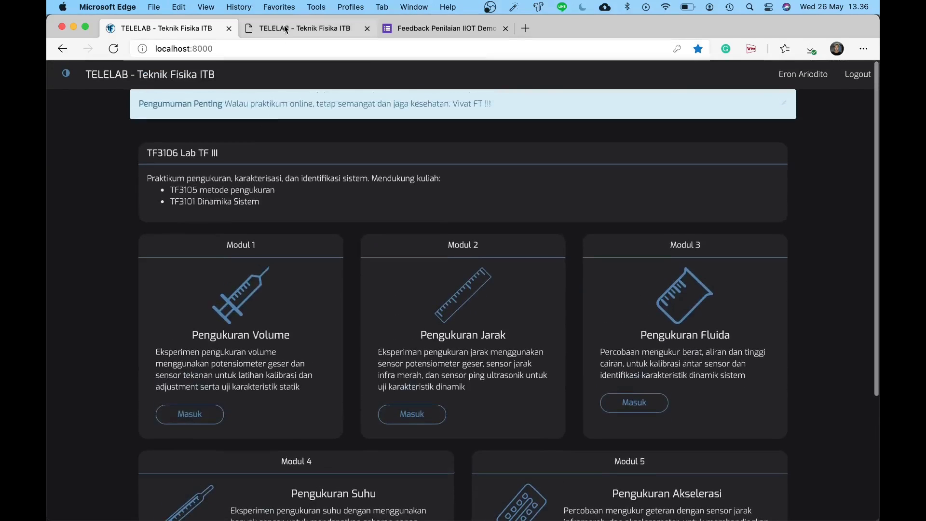
Step: Scroll the old light module page and highlight its TF3106 Lab TF III and Pengumuman Penting headings
left_click(286, 30)
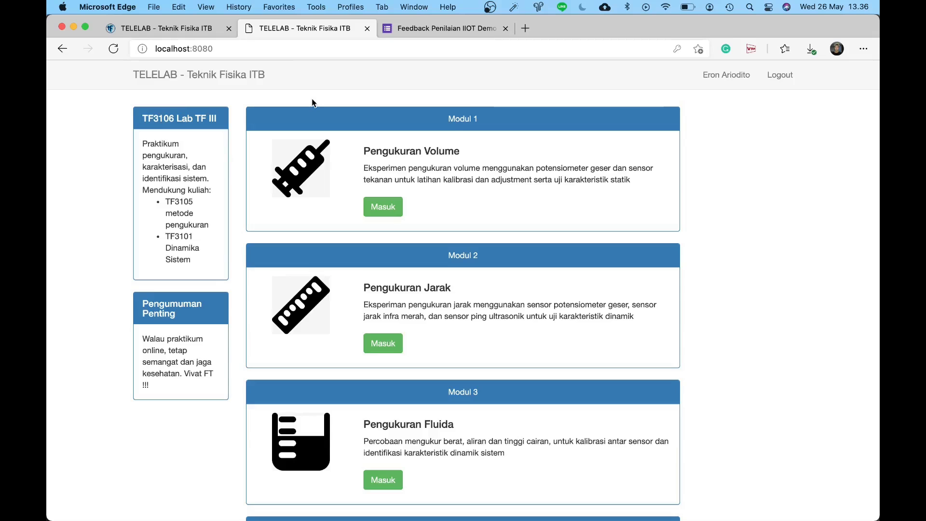
scroll(311, 100, "down", 5)
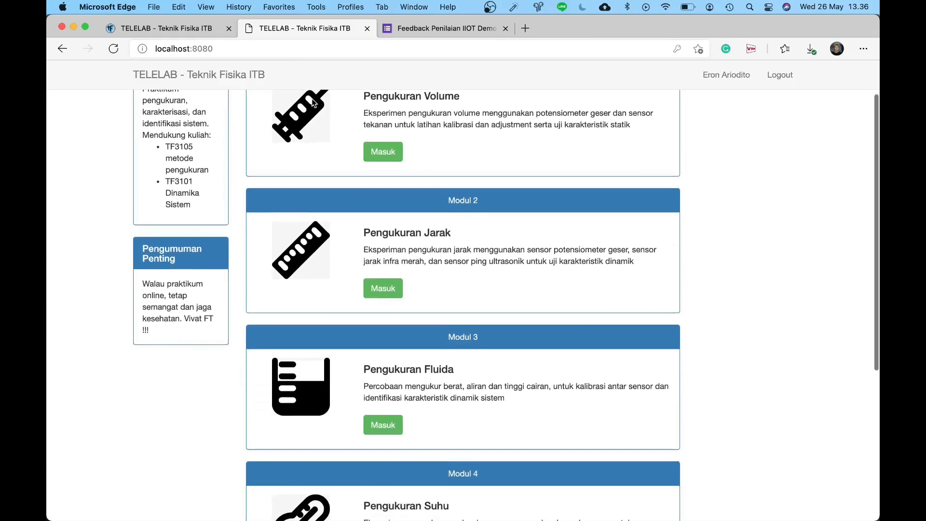
scroll(311, 98, "down", 3)
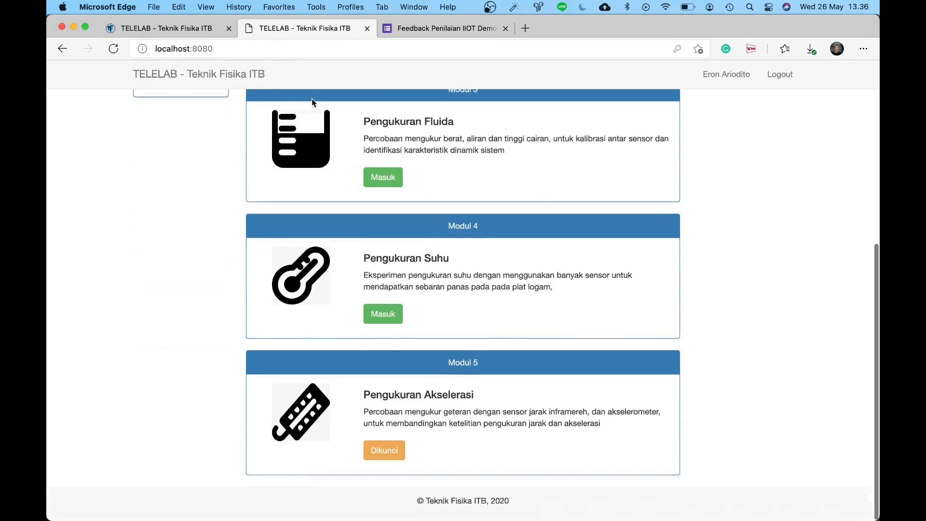
scroll(312, 99, "up", 5)
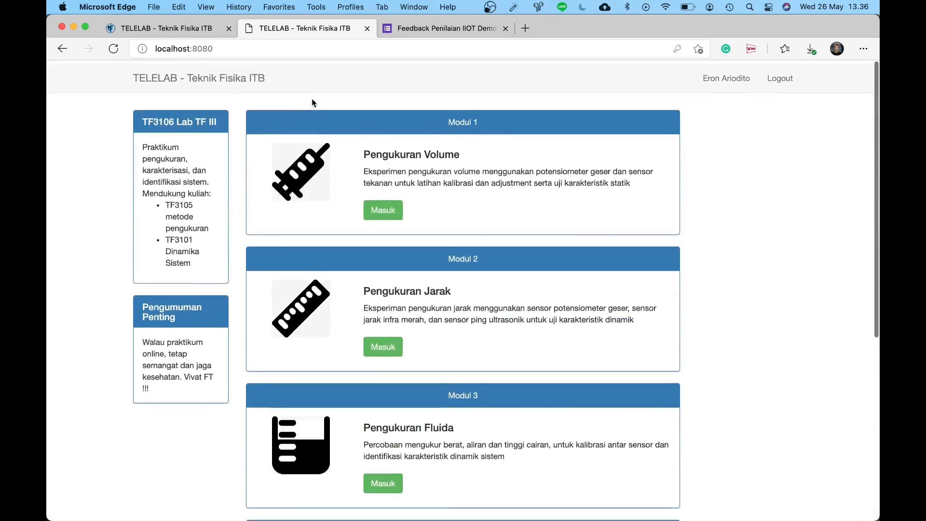
scroll(311, 98, "down", 6)
scroll(312, 98, "up", 2)
scroll(311, 99, "up", 3)
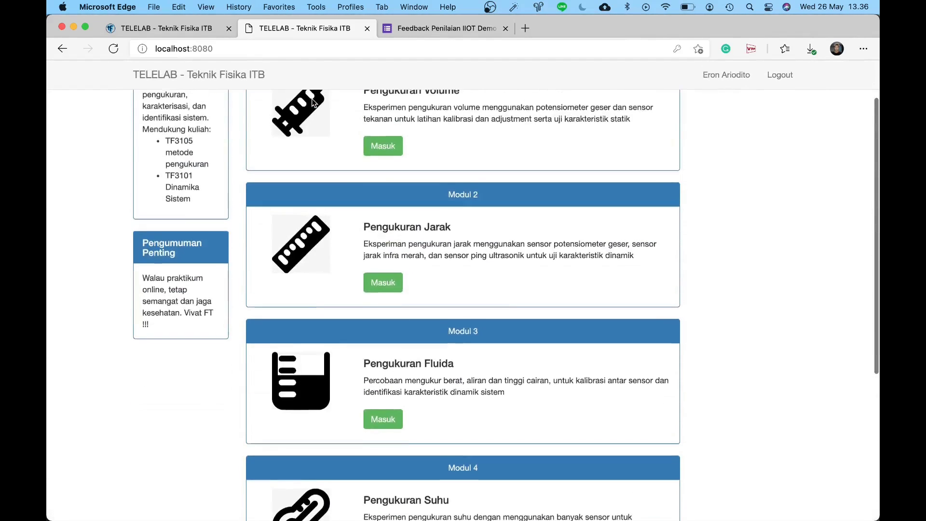
scroll(312, 98, "up", 2)
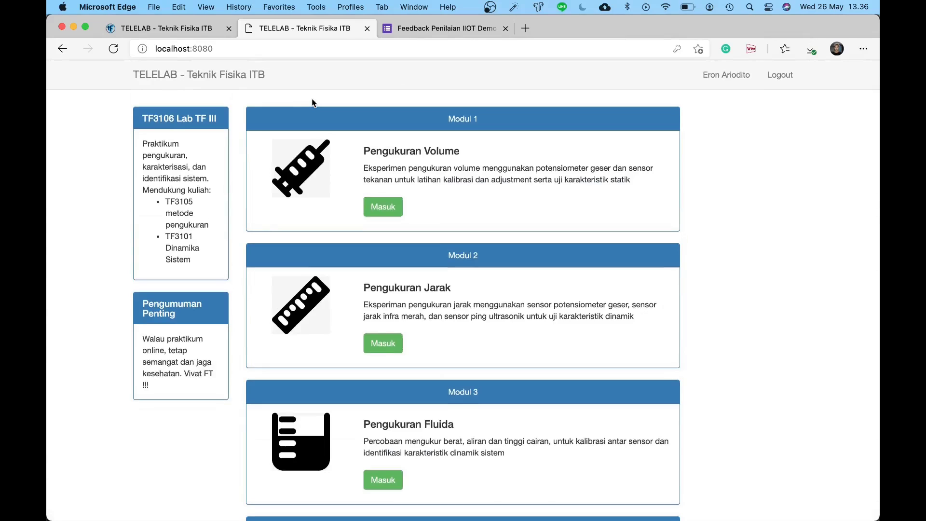
left_click_drag(218, 121, 140, 119)
left_click_drag(175, 315, 138, 300)
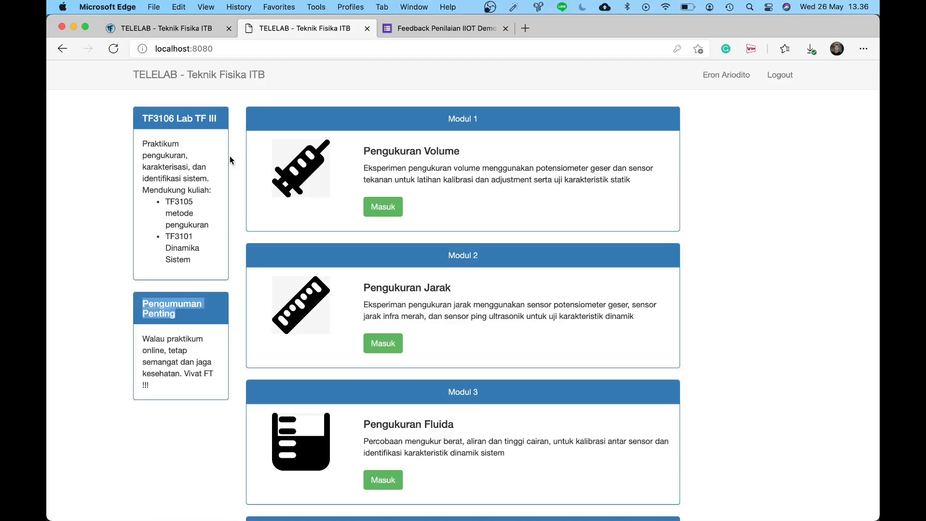
Step: Highlight the redesigned course title text, then dismiss the Pengumuman Penting banner
left_click(187, 34)
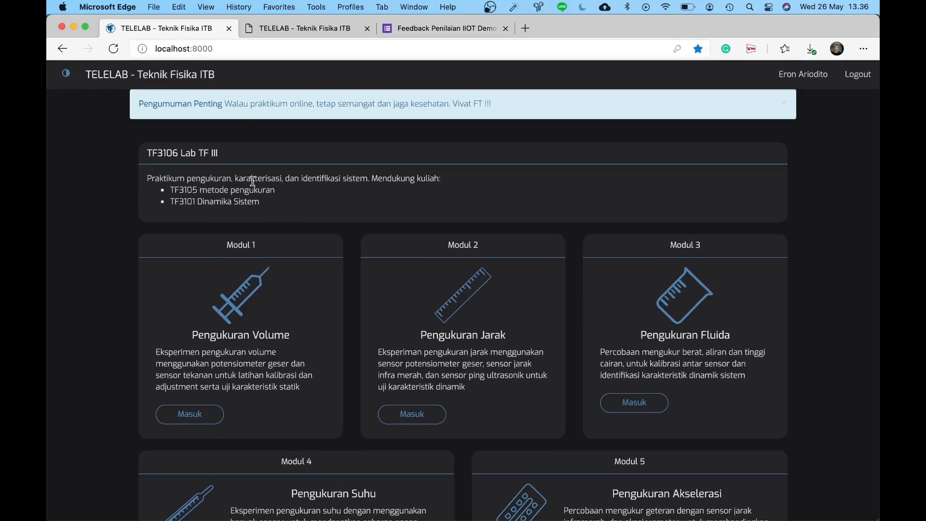
left_click_drag(147, 153, 294, 195)
left_click(294, 195)
left_click(784, 104)
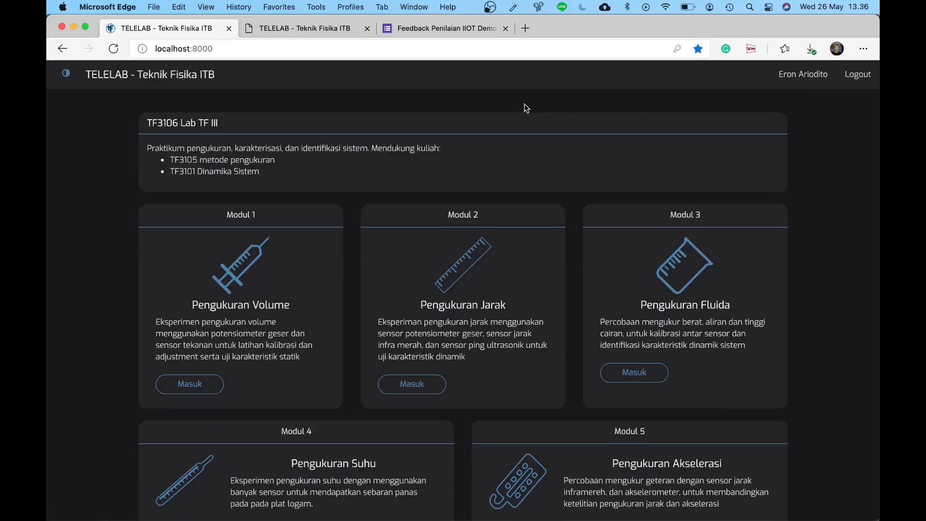
Step: Compare the old module page with the banner-free dark dashboard, scrolling both
left_click(308, 29)
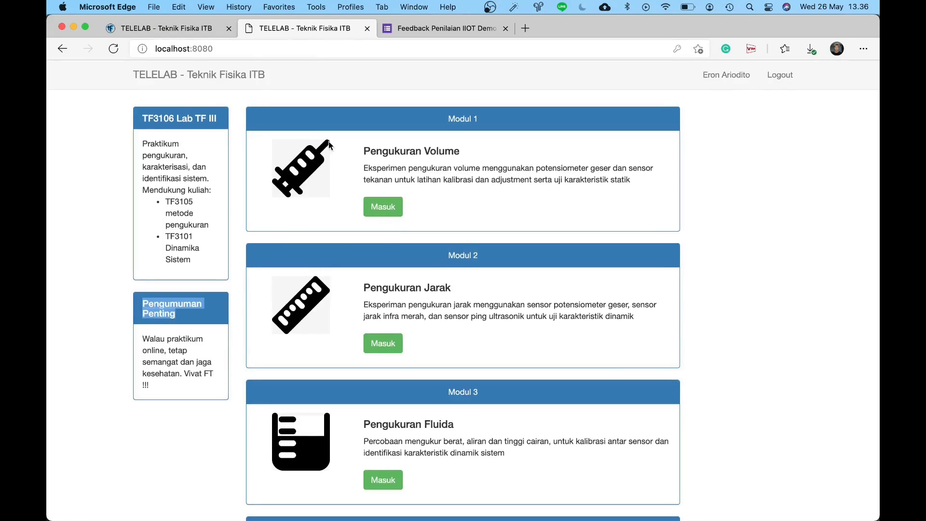
scroll(328, 141, "down", 10)
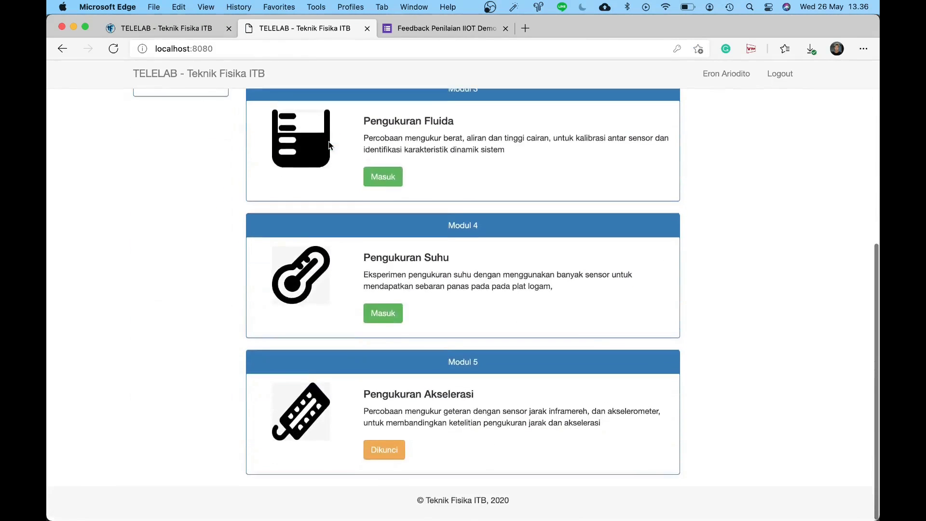
left_click(175, 27)
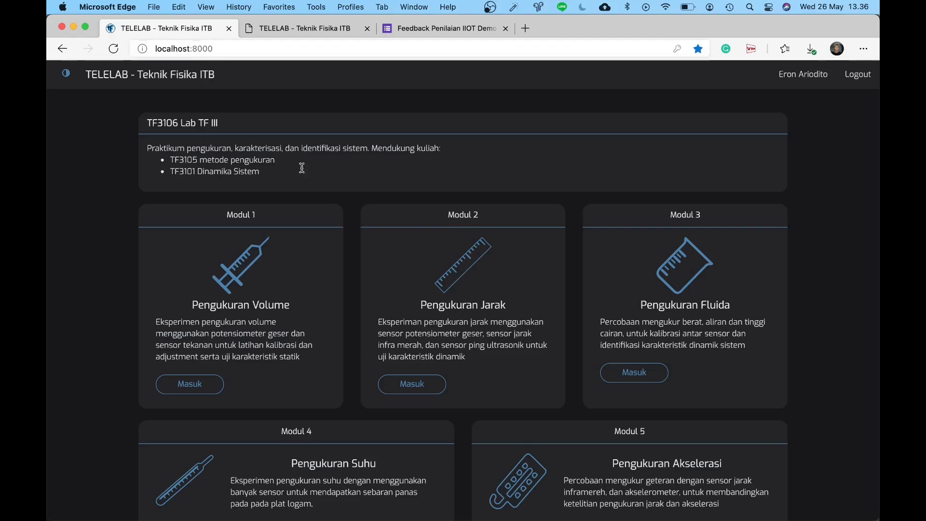
scroll(322, 198, "down", 2)
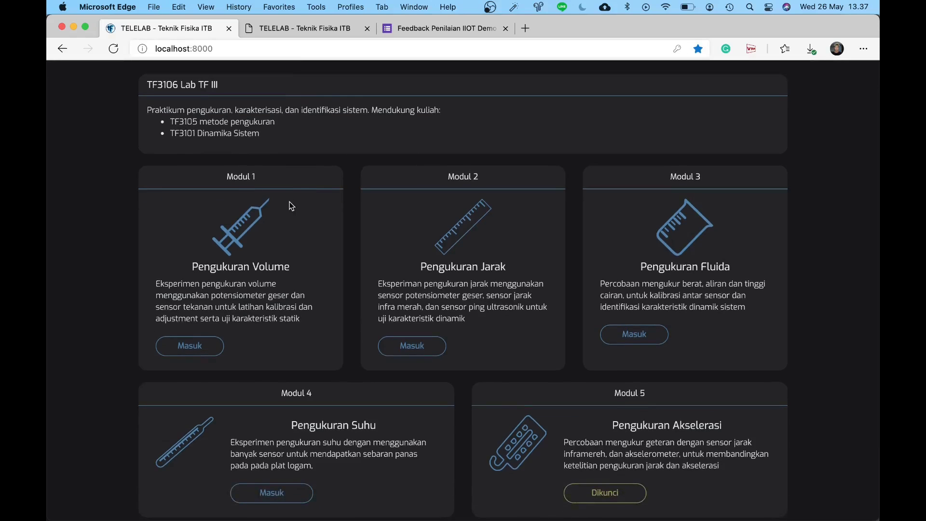
scroll(291, 203, "down", 2)
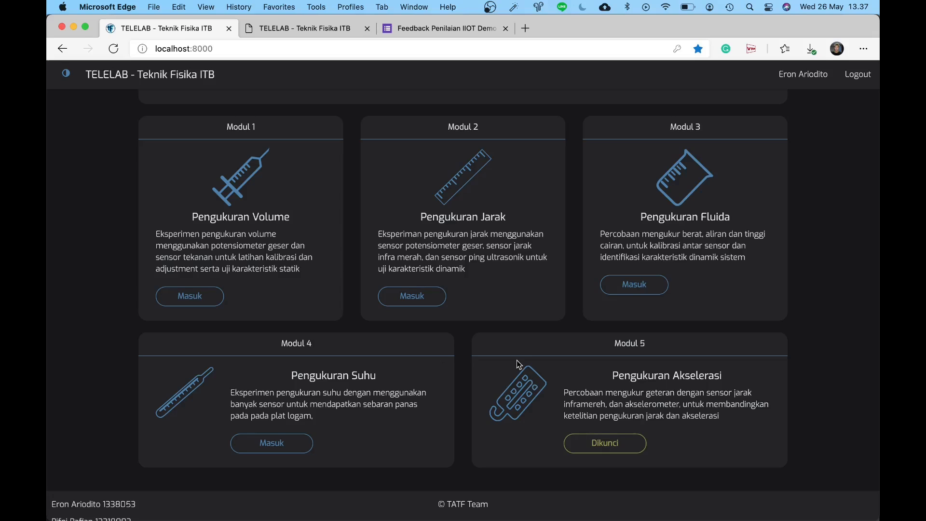
Step: Scroll through both versions again, reviewing the dark TF3106 Lab TF III dashboard's five modules
left_click(324, 28)
scroll(307, 155, "up", 6)
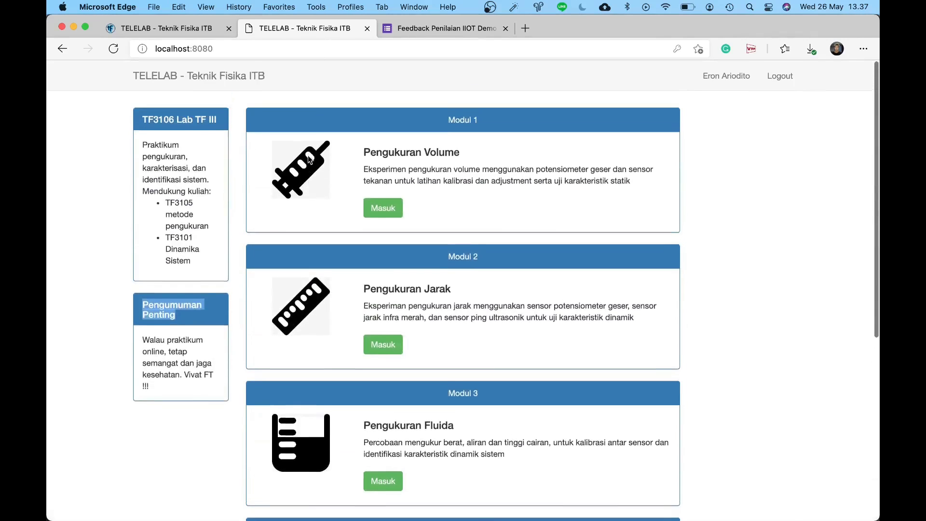
scroll(271, 120, "down", 5)
scroll(269, 121, "down", 3)
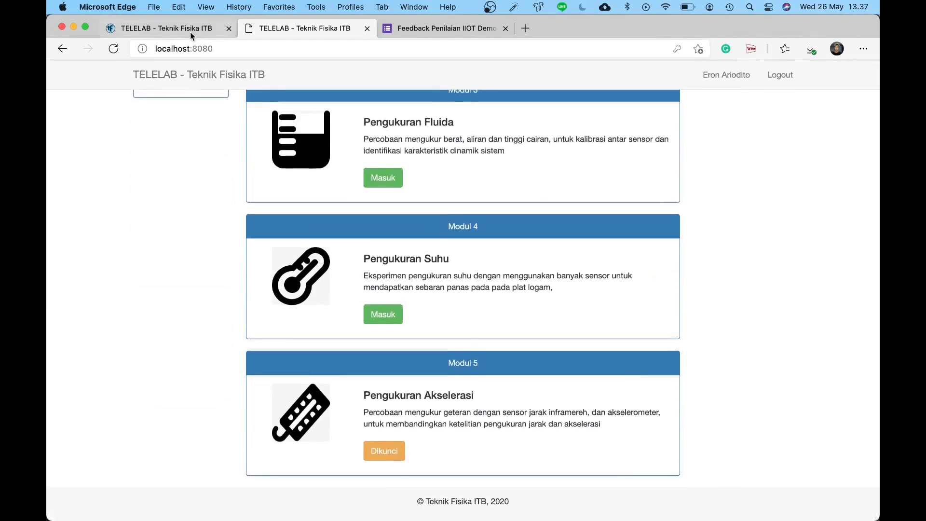
left_click(190, 30)
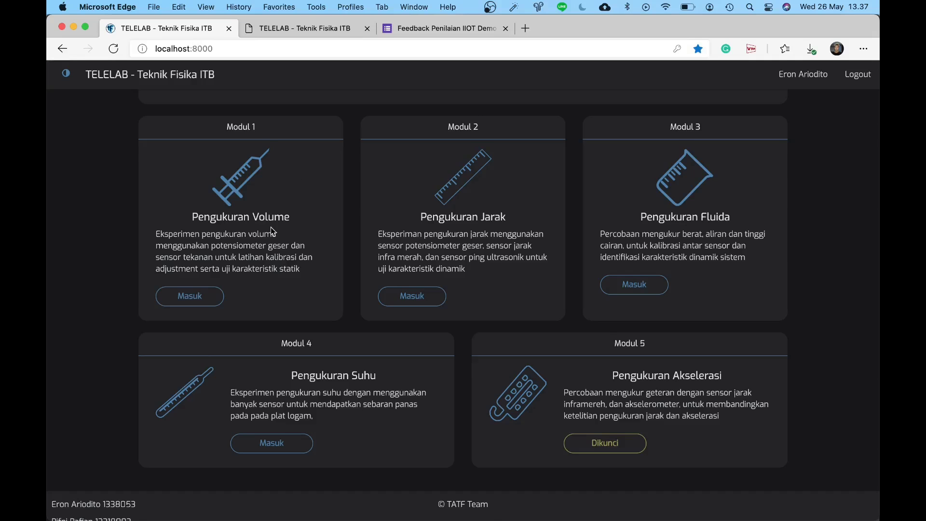
scroll(270, 226, "up", 2)
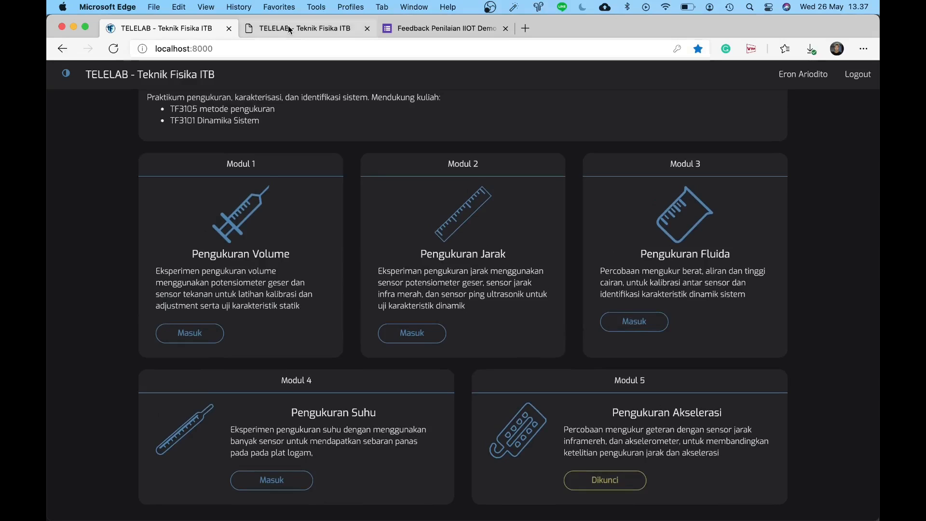
scroll(290, 126, "up", 1)
scroll(290, 127, "up", 3)
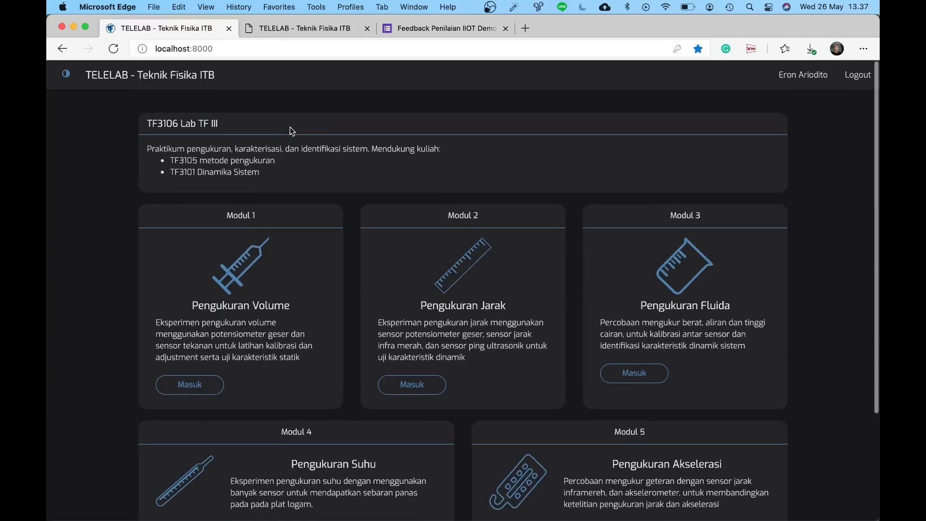
scroll(291, 131, "down", 5)
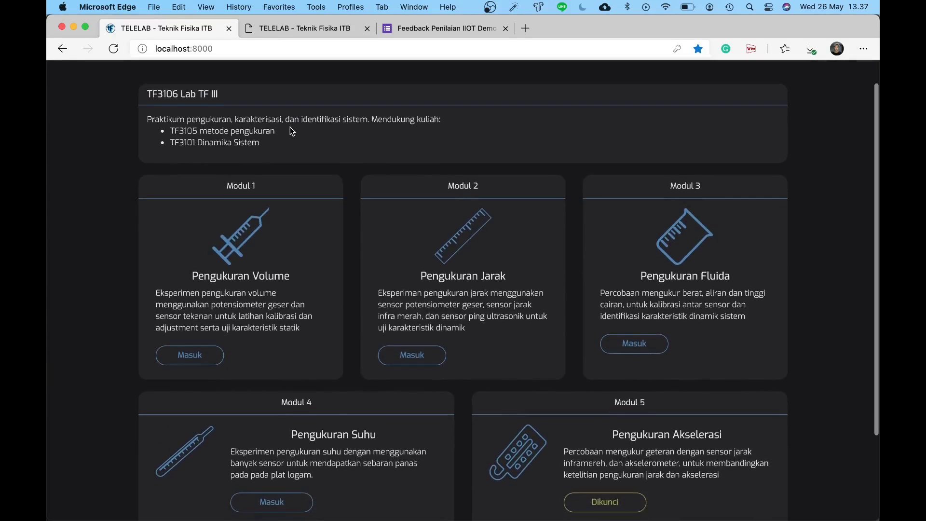
scroll(291, 131, "up", 3)
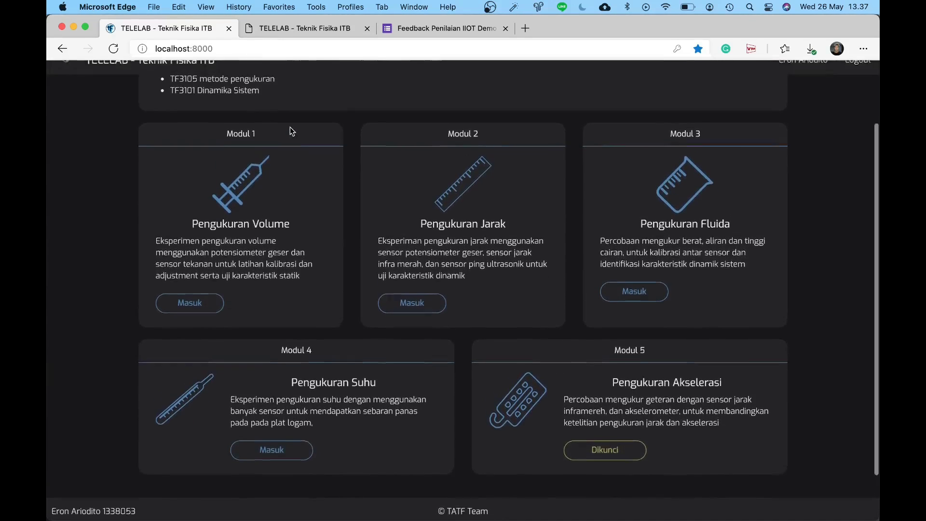
scroll(290, 126, "up", 1)
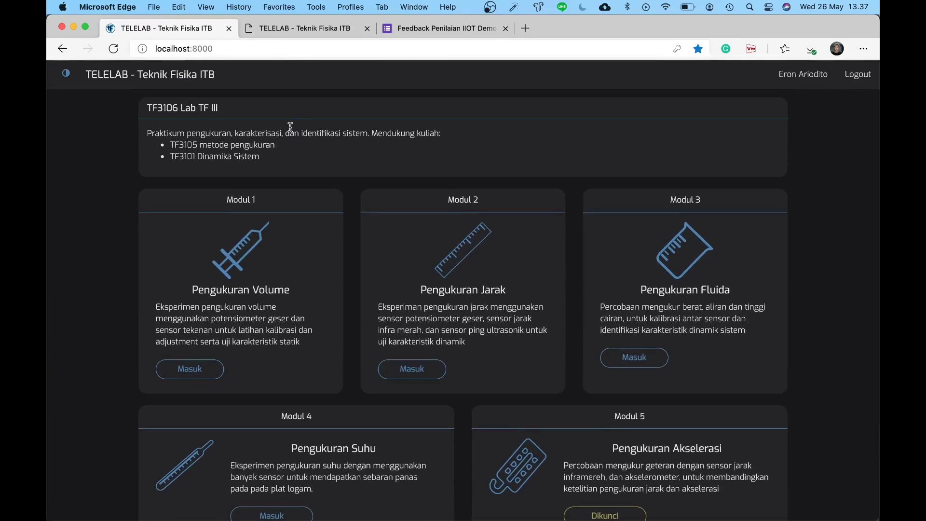
scroll(290, 126, "down", 2)
scroll(291, 127, "up", 3)
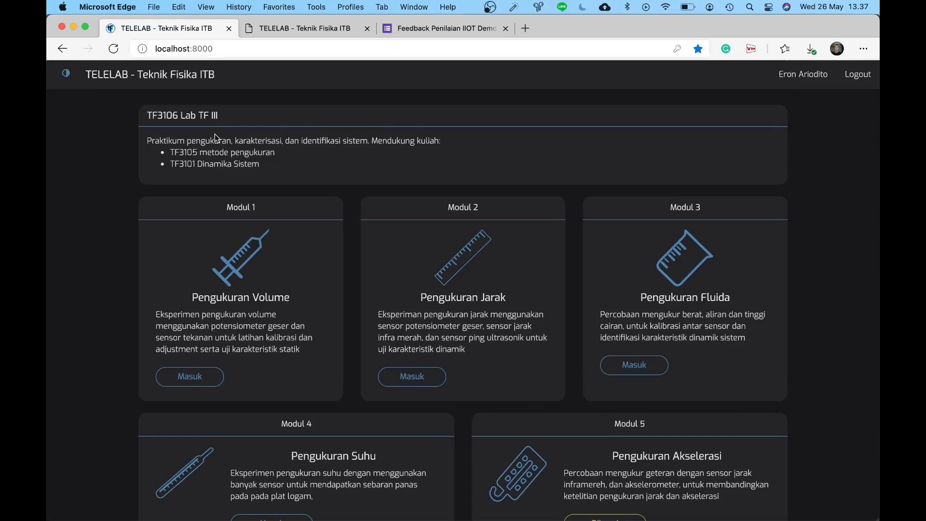
Step: Preview the TF3106 dashboard in light theme, toggle back and forth, and finish in dark theme
left_click(71, 83)
scroll(65, 155, "down", 3)
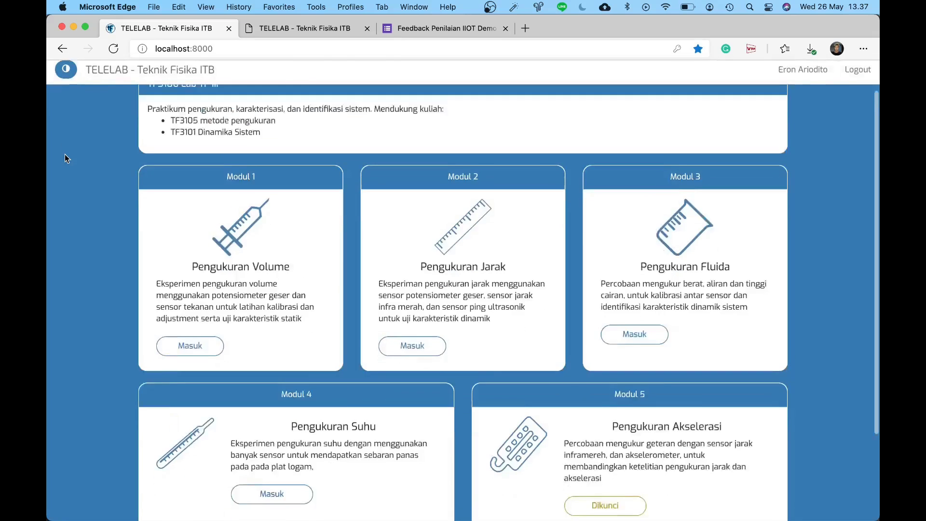
scroll(65, 154, "down", 2)
scroll(64, 154, "up", 4)
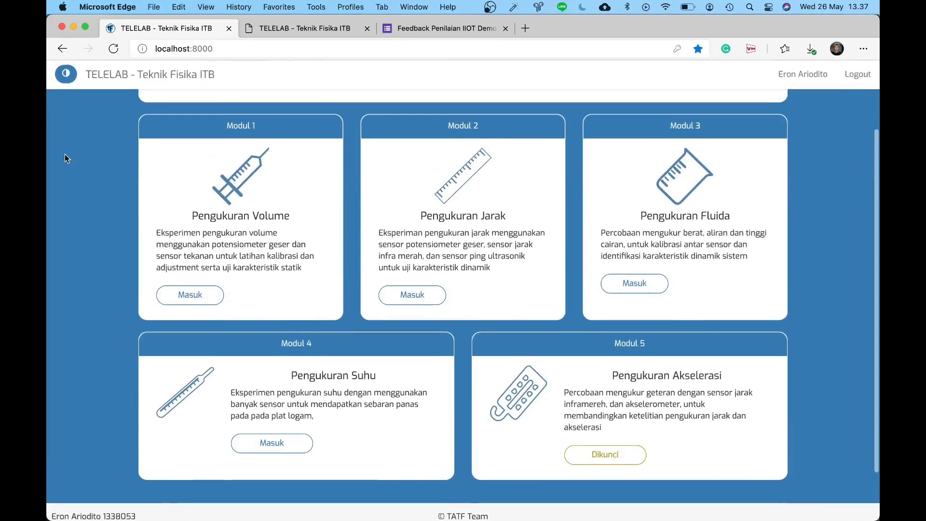
scroll(65, 154, "up", 1)
left_click(66, 80)
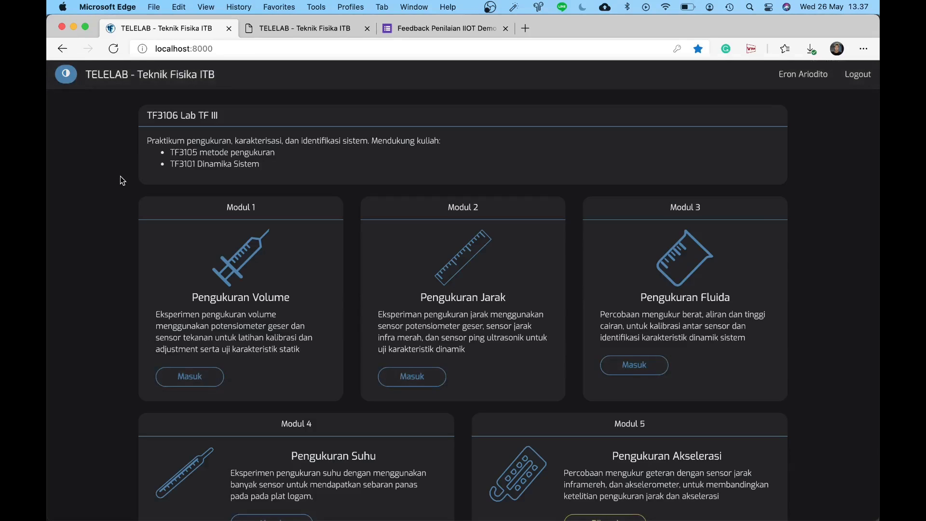
left_click(67, 79)
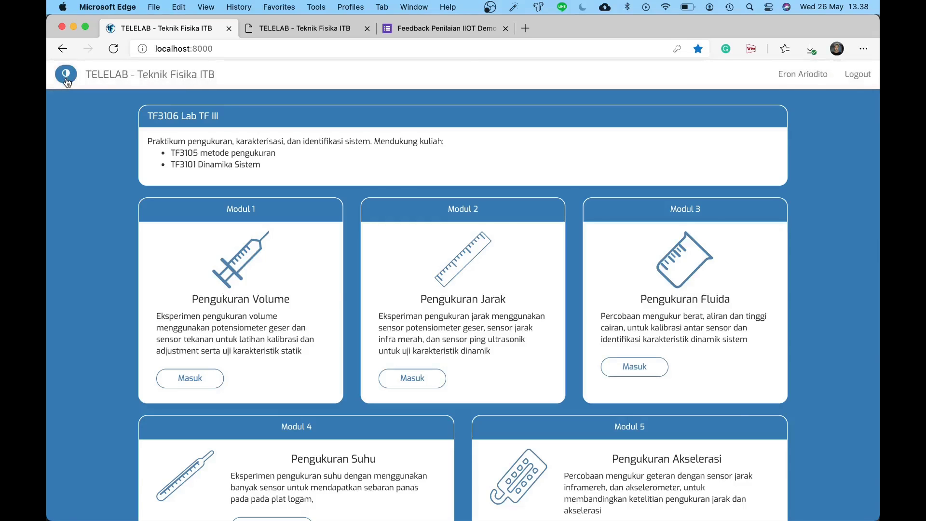
left_click(67, 81)
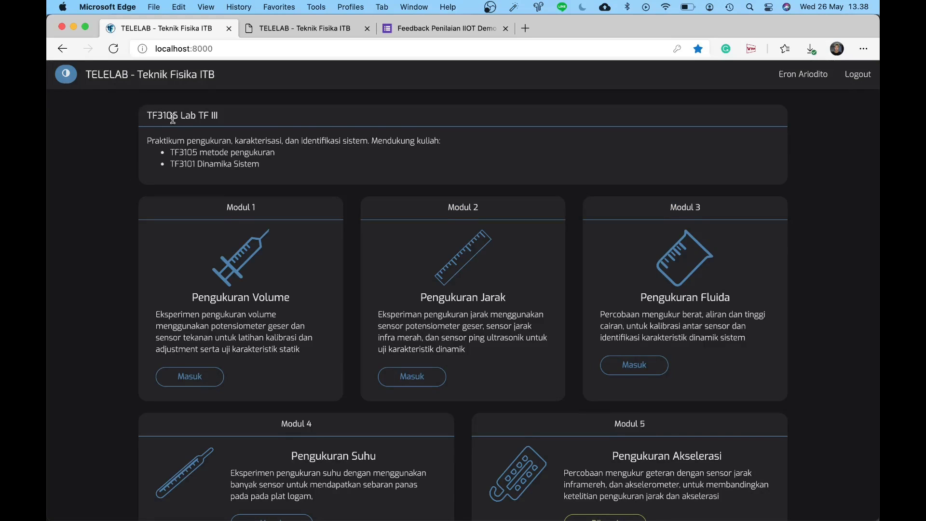
Step: Scroll the dark module page and compare it with the old localhost:8080 version
scroll(172, 119, "down", 1)
scroll(173, 118, "down", 1)
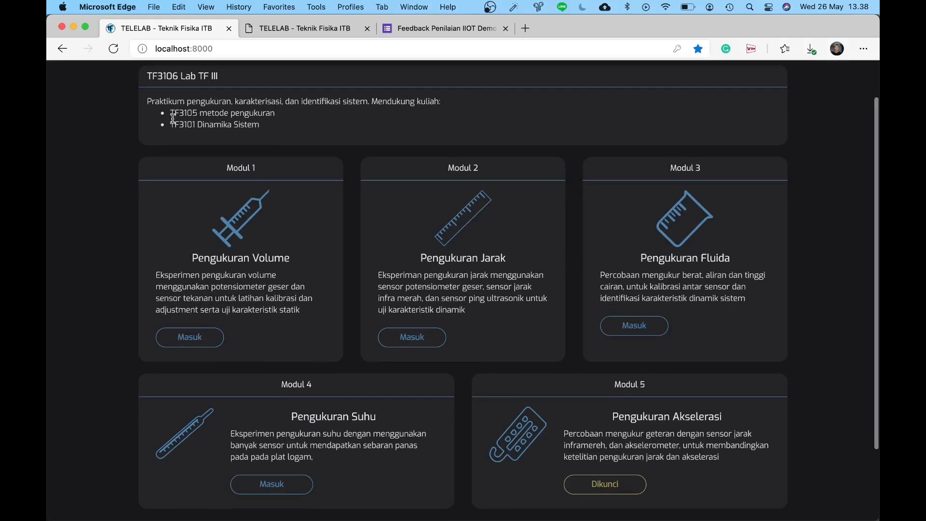
scroll(172, 118, "up", 1)
scroll(173, 119, "down", 3)
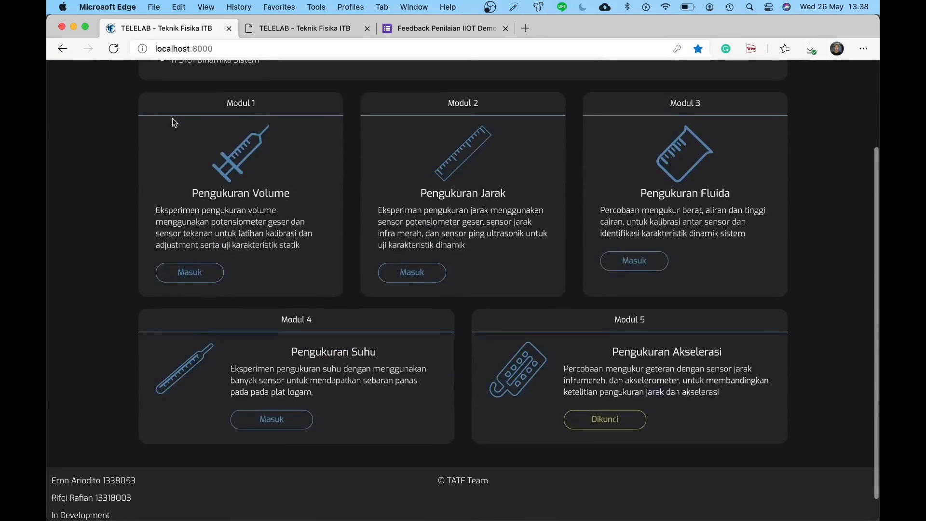
left_click(284, 27)
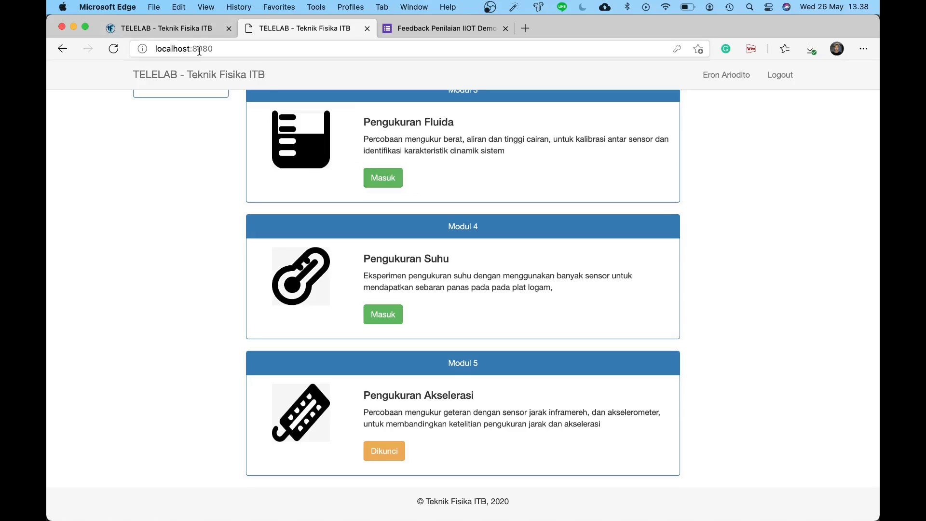
left_click(190, 34)
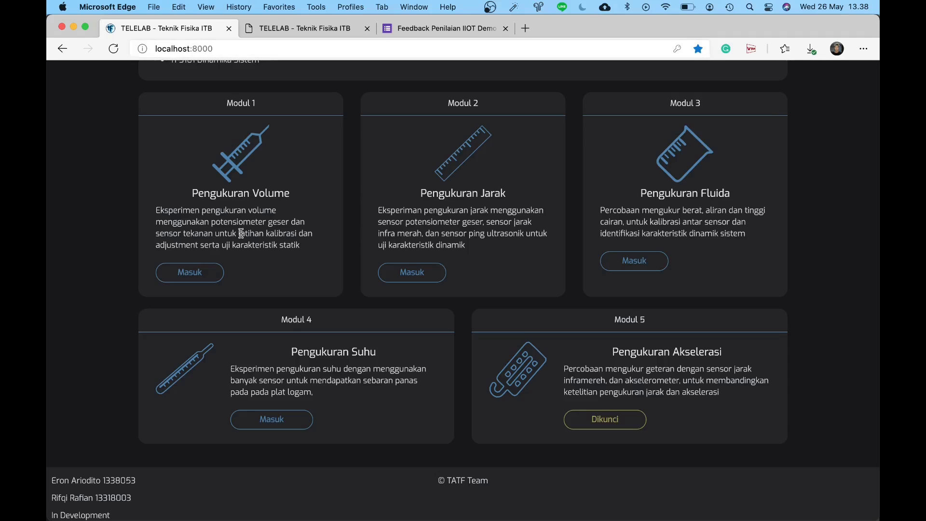
left_click(200, 279)
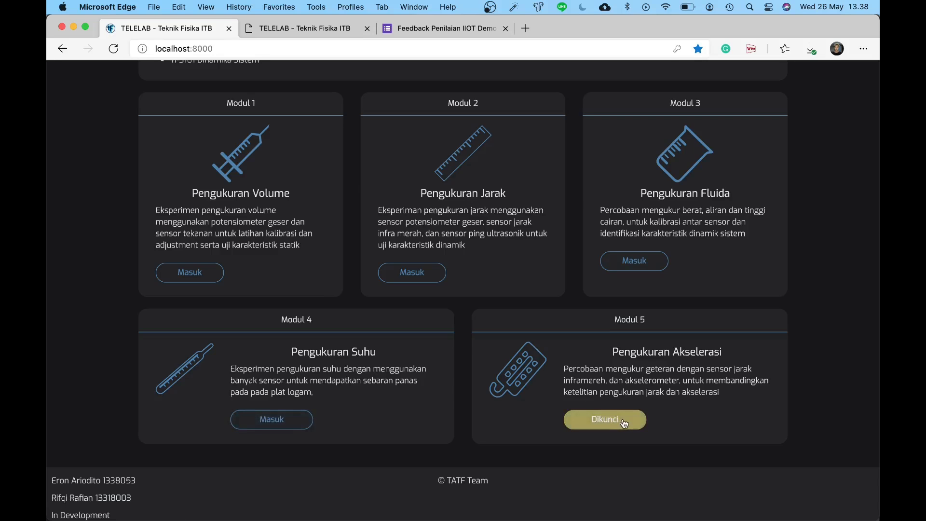
Step: Reload the home page via the TELELAB title so the Pengumuman Penting banner reappears
scroll(579, 313, "up", 3)
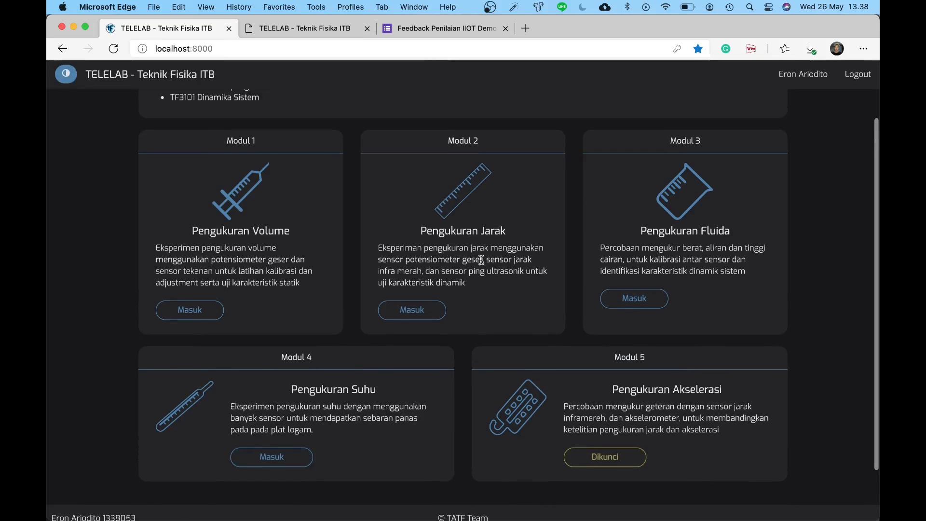
scroll(472, 254, "up", 2)
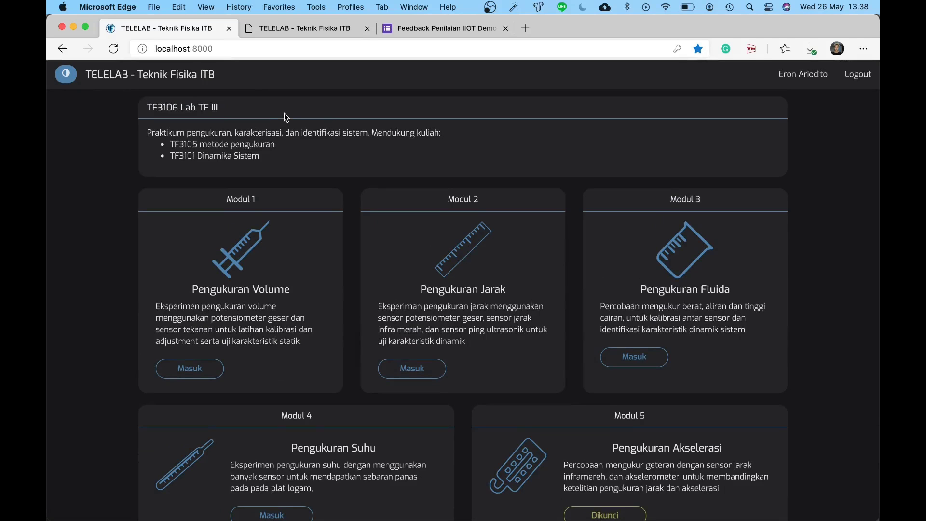
scroll(285, 114, "down", 2)
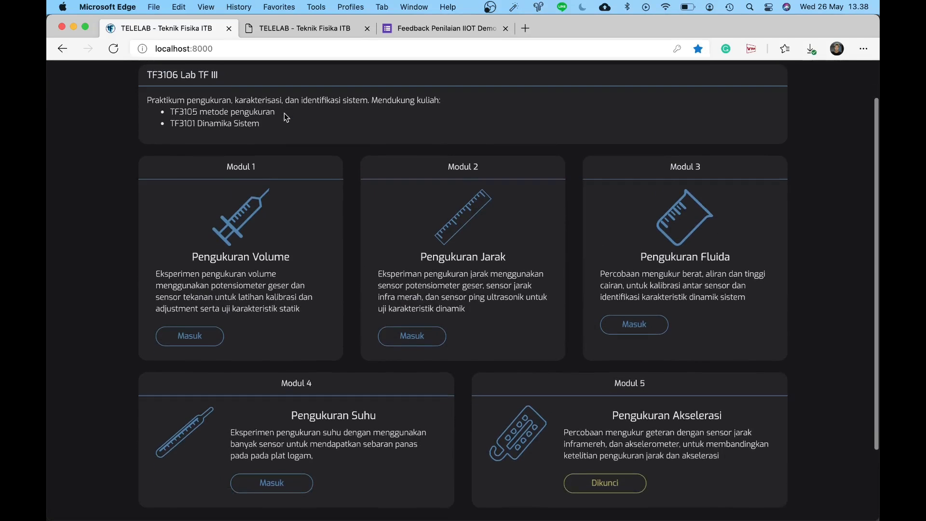
scroll(284, 113, "up", 2)
scroll(285, 113, "down", 2)
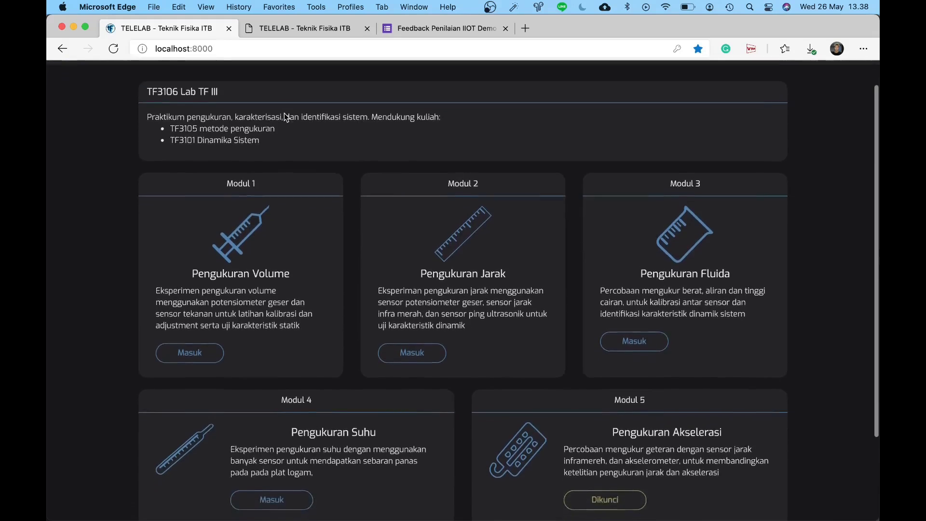
scroll(285, 117, "up", 2)
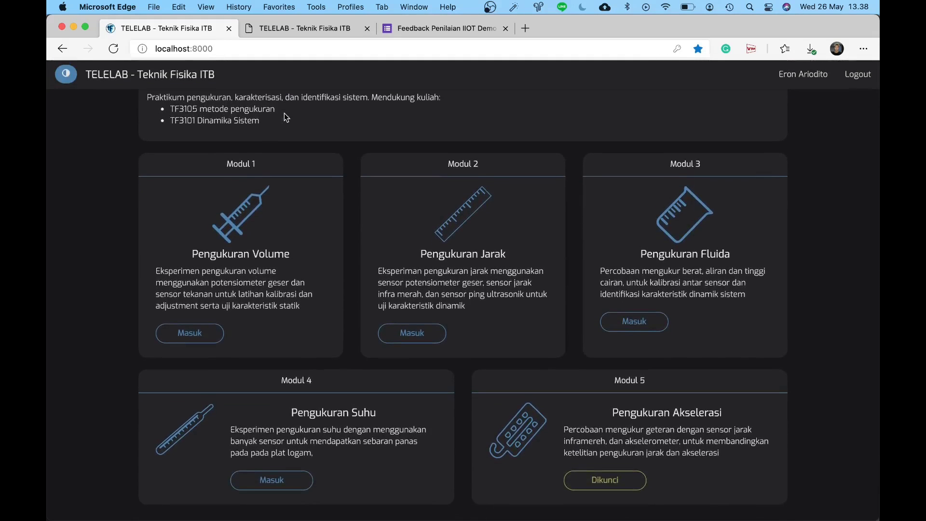
scroll(284, 117, "up", 1)
scroll(284, 117, "down", 3)
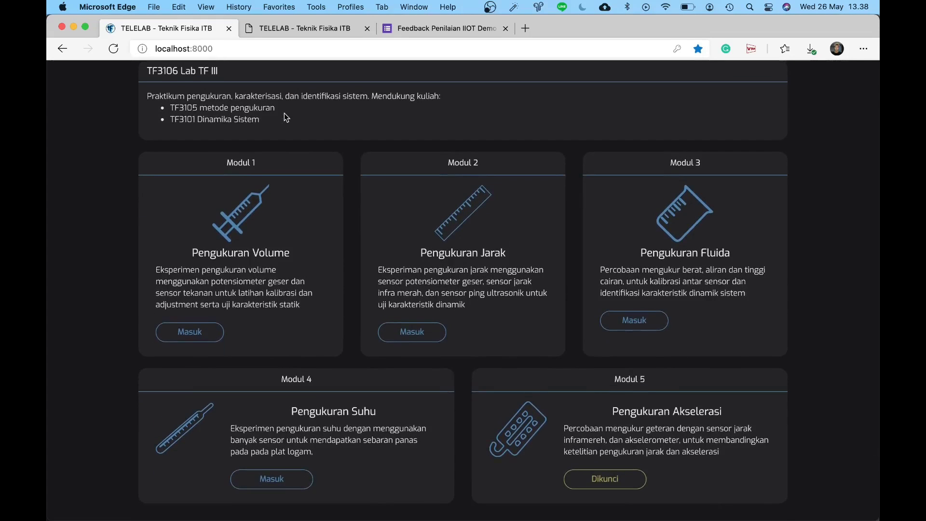
scroll(286, 117, "up", 1)
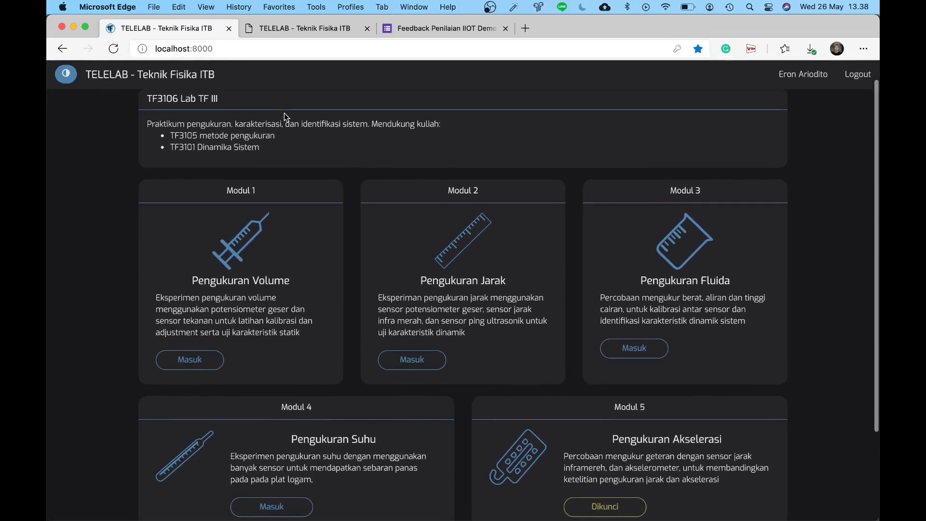
left_click(196, 78)
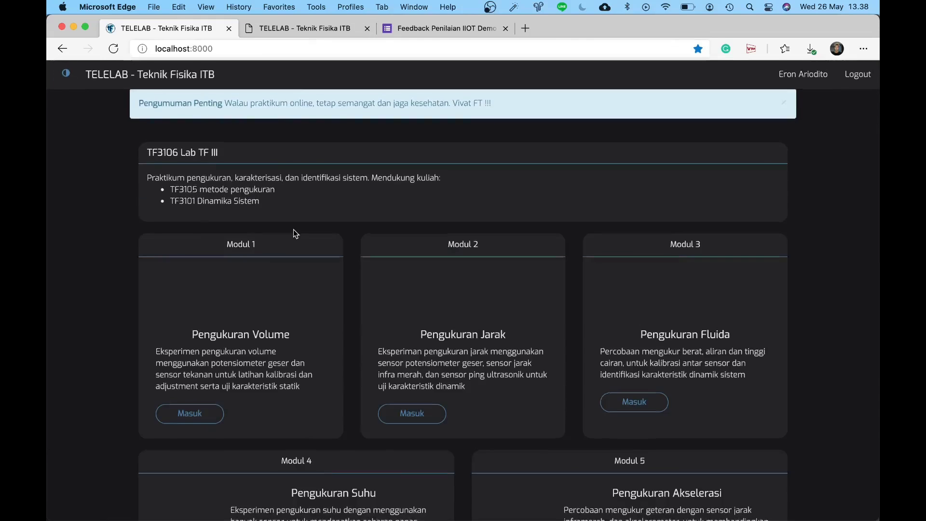
Step: Open Modul 4 Pengukuran Suhu on the old site, compare with the redesign, and return to the old tab
scroll(293, 229, "down", 3)
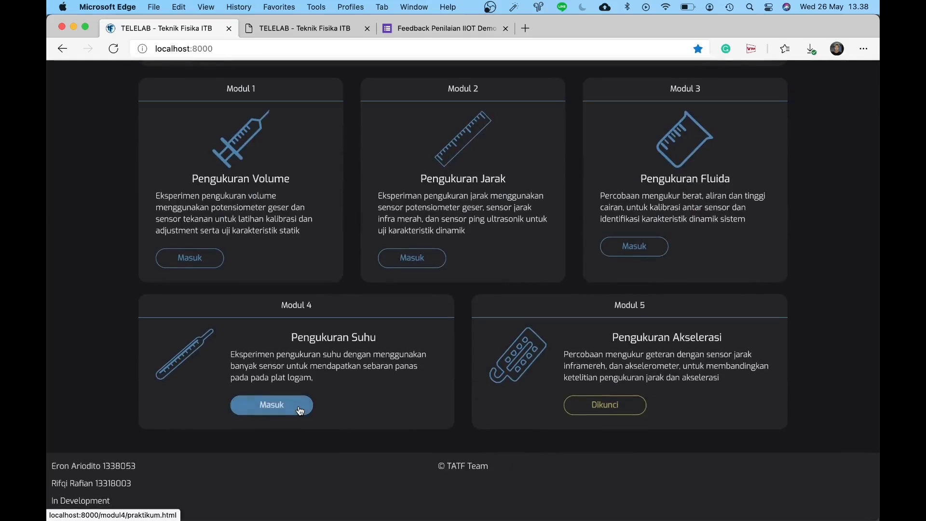
left_click(306, 30)
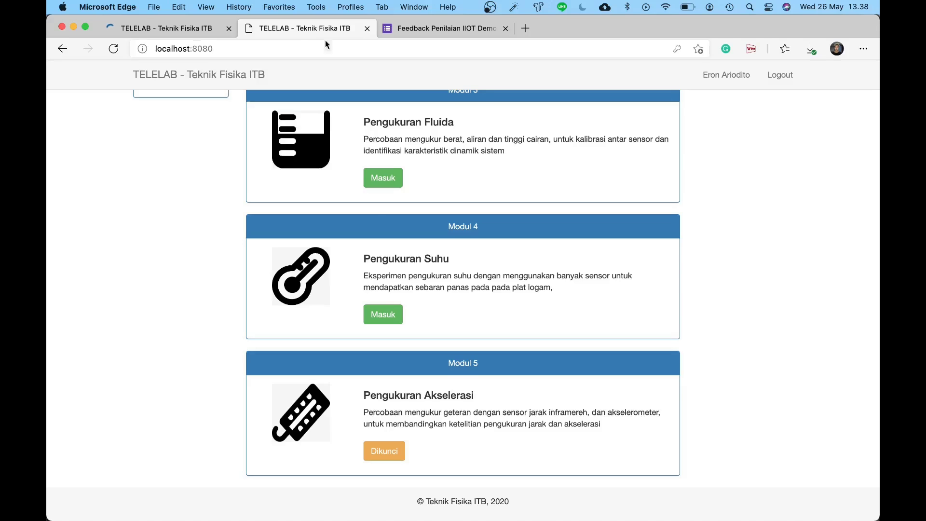
left_click(391, 316)
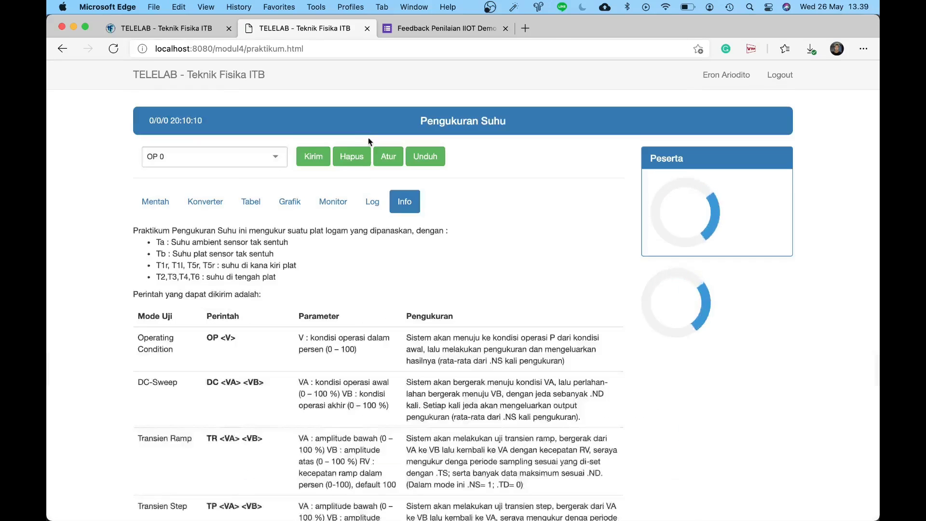
left_click(179, 29)
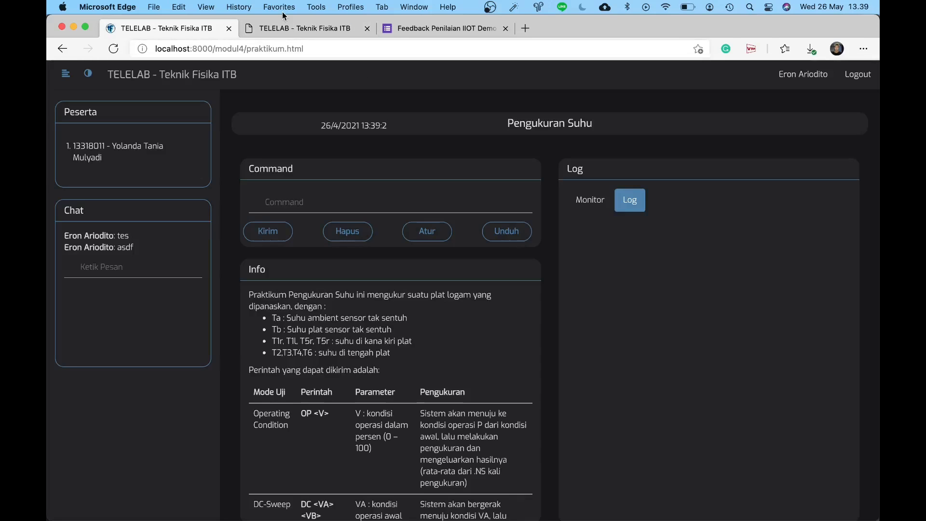
left_click(294, 29)
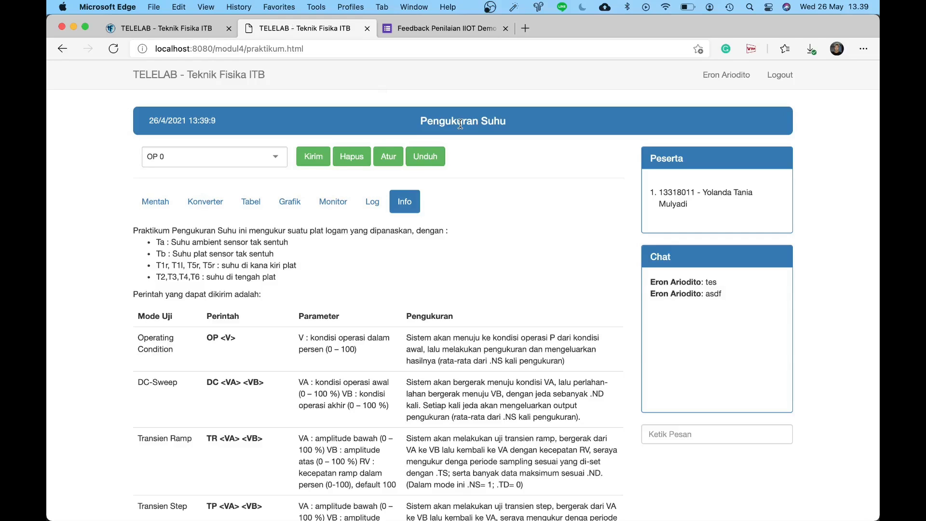
Step: Replace the OP 0 command with DC 10 80 and send it with Kirim
left_click(247, 159)
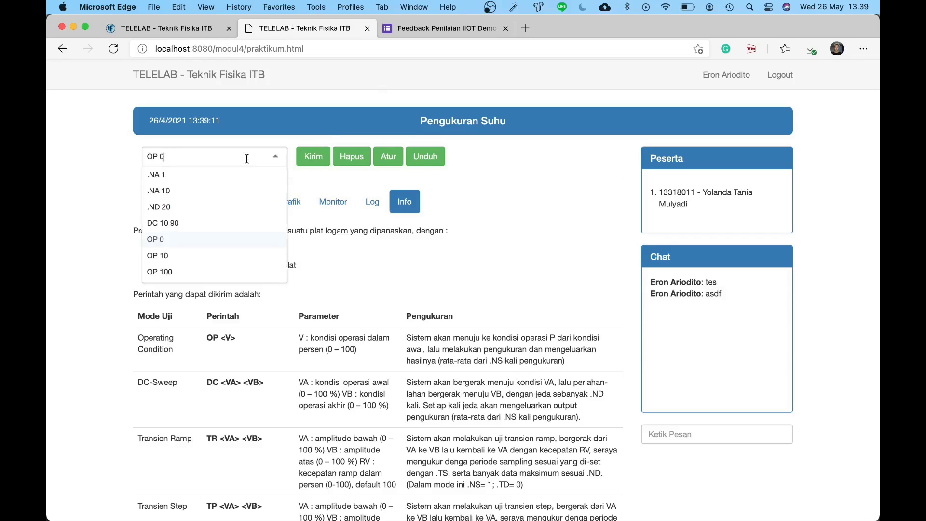
key("BackSpace")
key("BackSpace")
key("BackSpace")
key("BackSpace")
type("DC ")
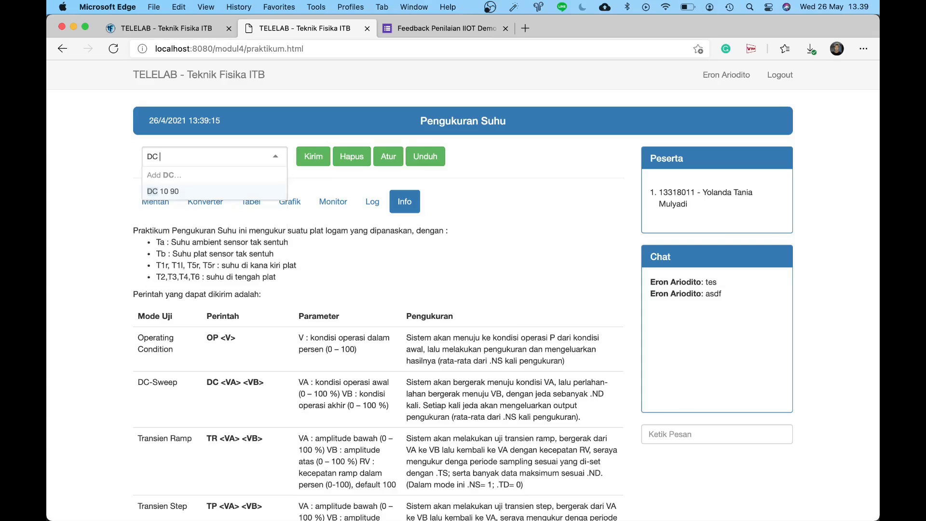
type("10 80")
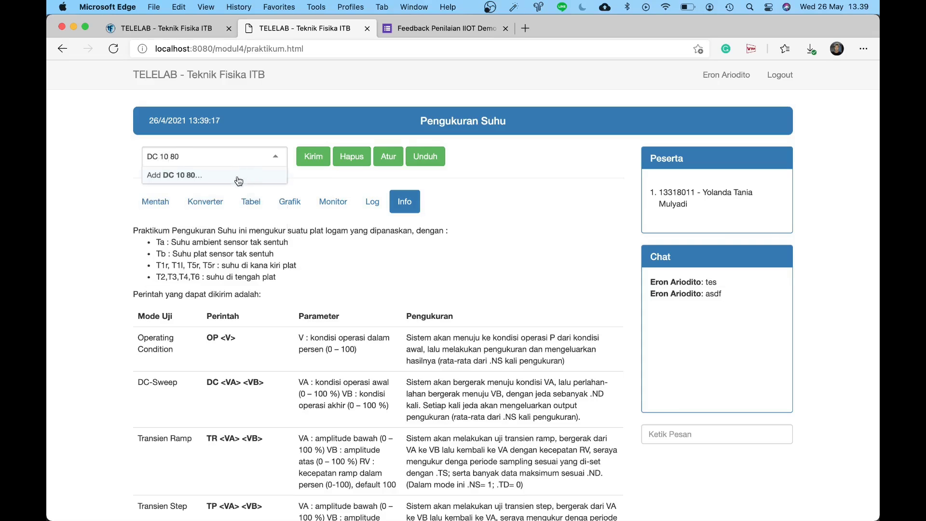
left_click(234, 178)
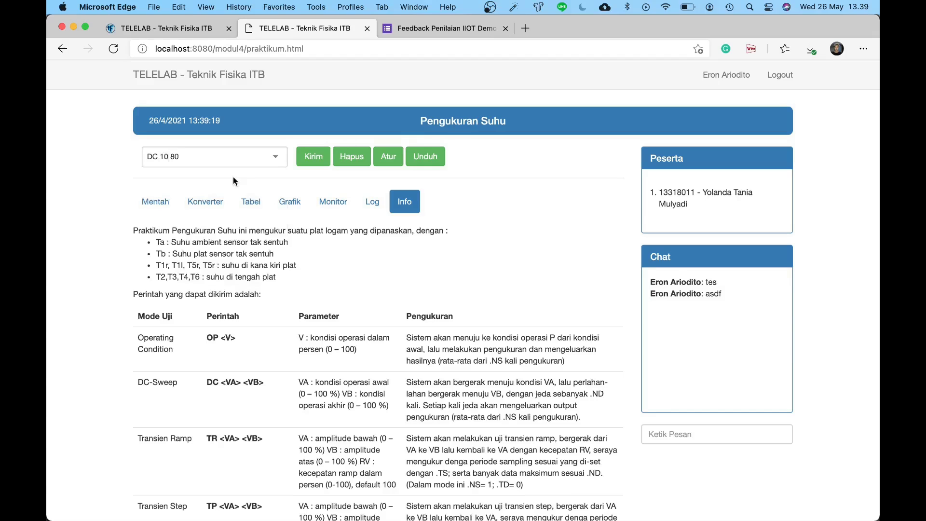
left_click(328, 158)
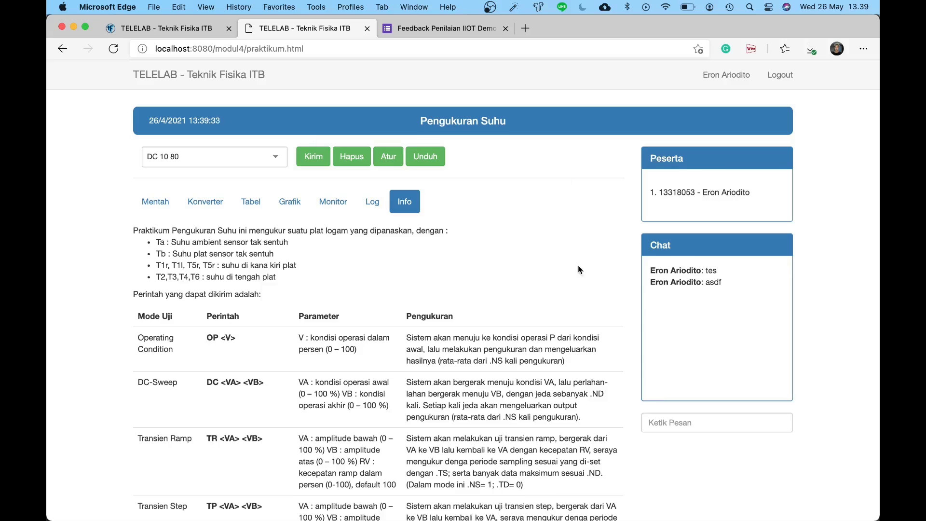
scroll(631, 276, "down", 10)
scroll(631, 275, "up", 9)
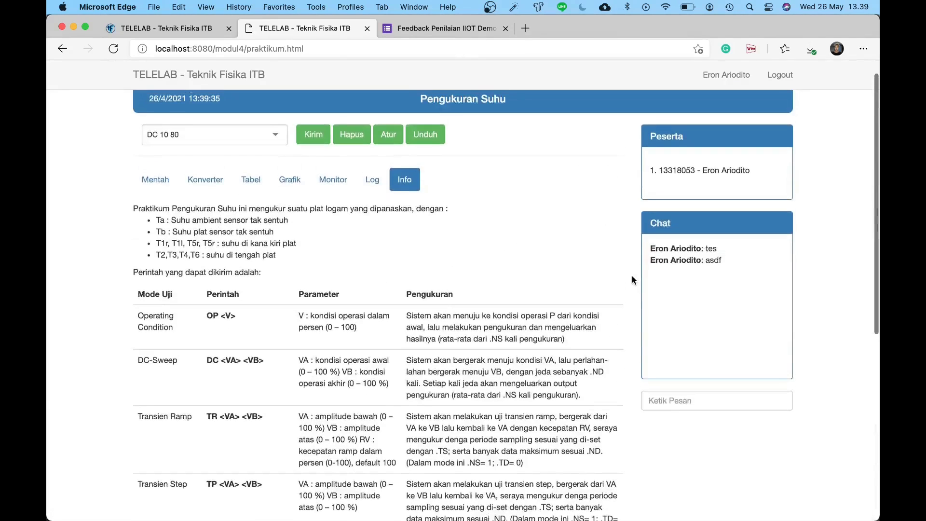
Step: Cycle the old page through its raw data, conversion table, measurement table, graph and Log views
left_click(152, 179)
left_click(212, 200)
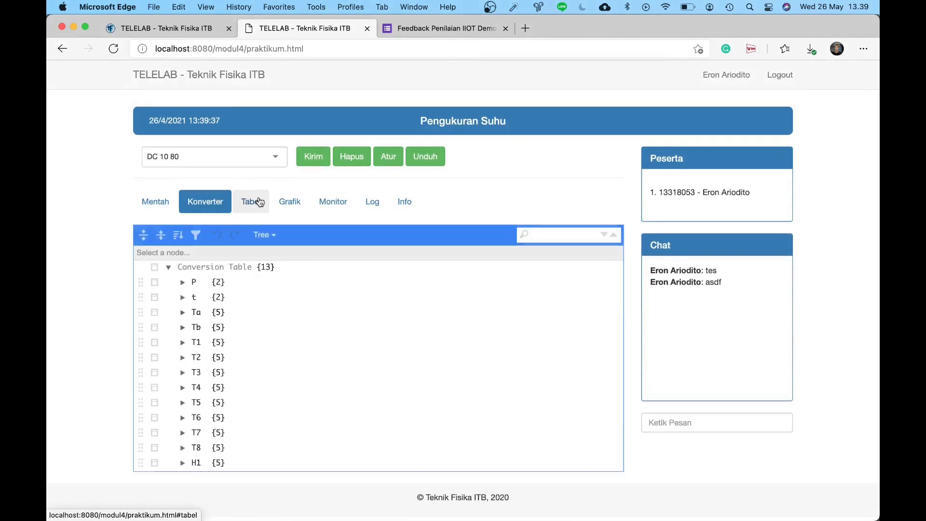
left_click(259, 202)
left_click(289, 202)
left_click(158, 207)
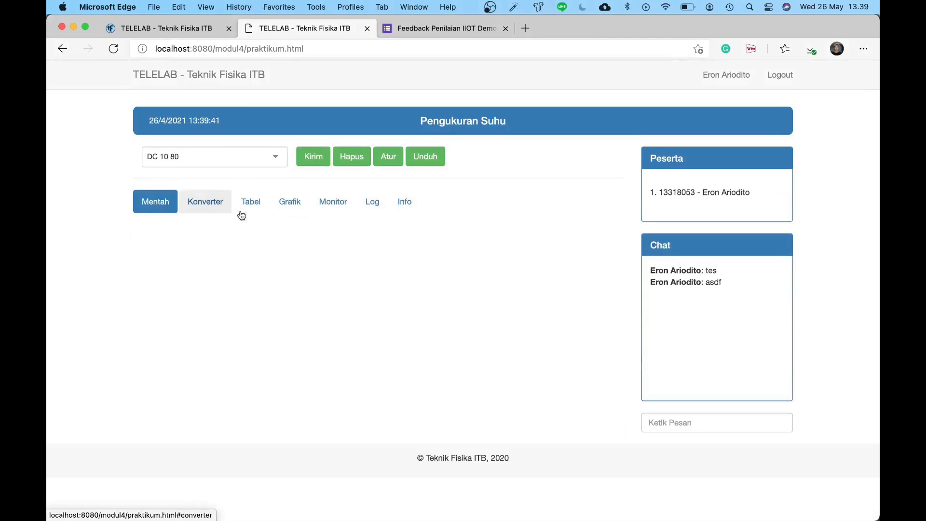
left_click(384, 201)
left_click(156, 203)
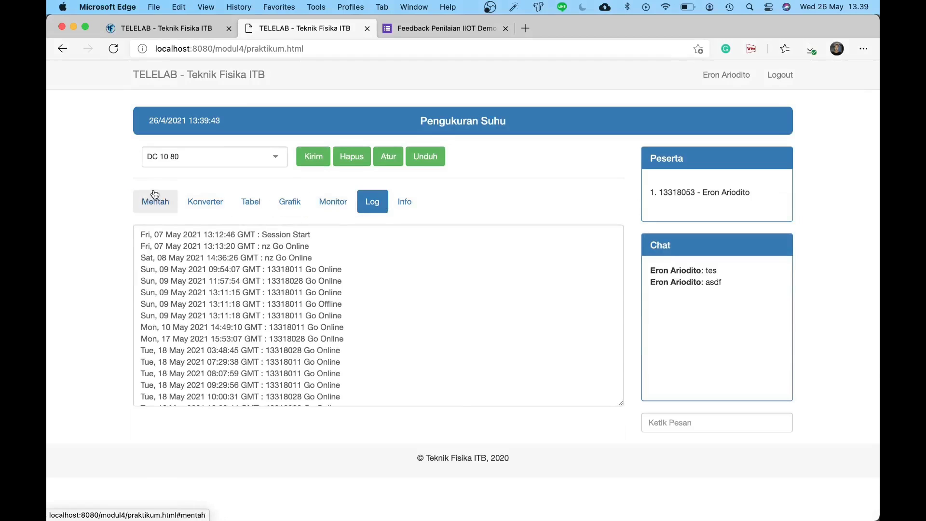
left_click(374, 203)
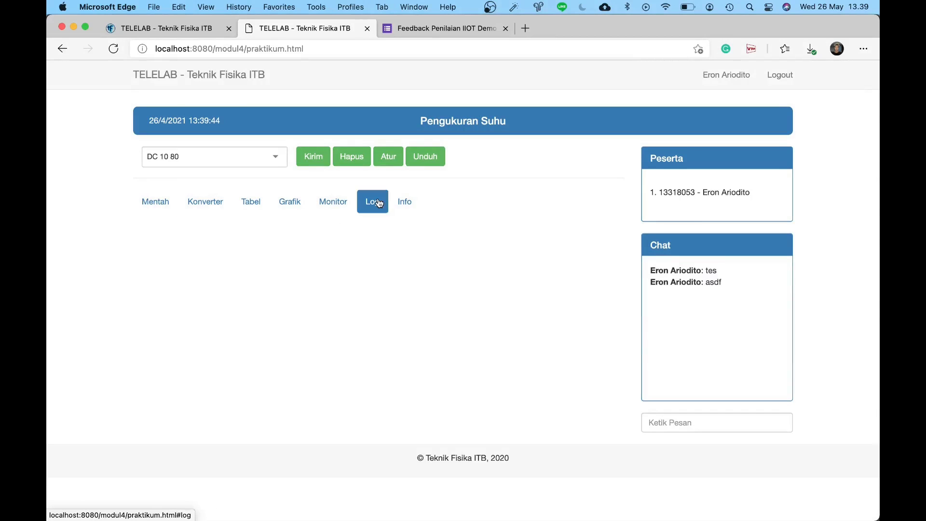
Step: Compare with the redesigned dark Pengukuran Suhu page, ending on the localhost:8000 tab
left_click(206, 29)
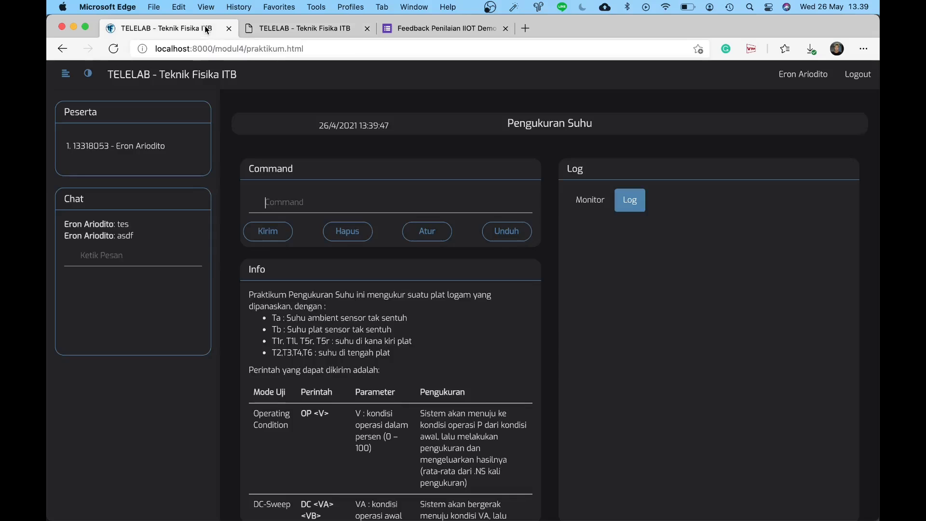
left_click(279, 30)
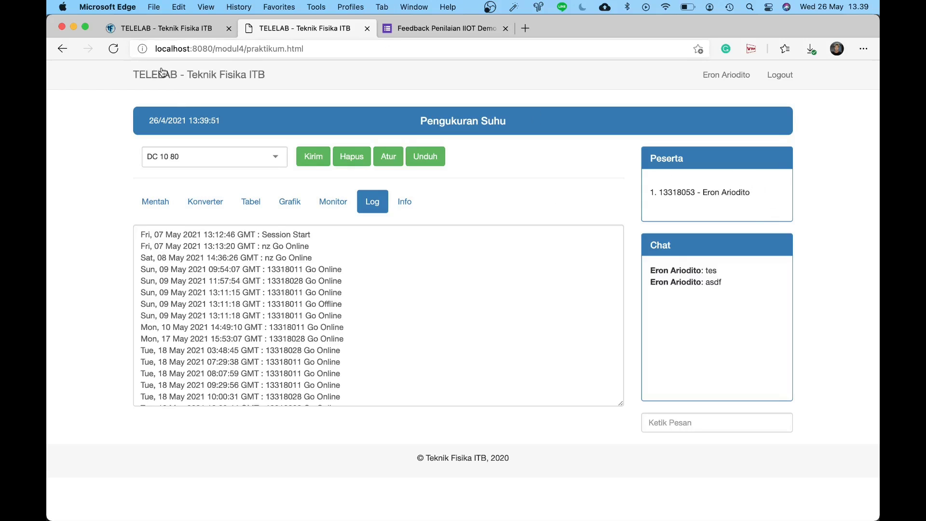
left_click(152, 30)
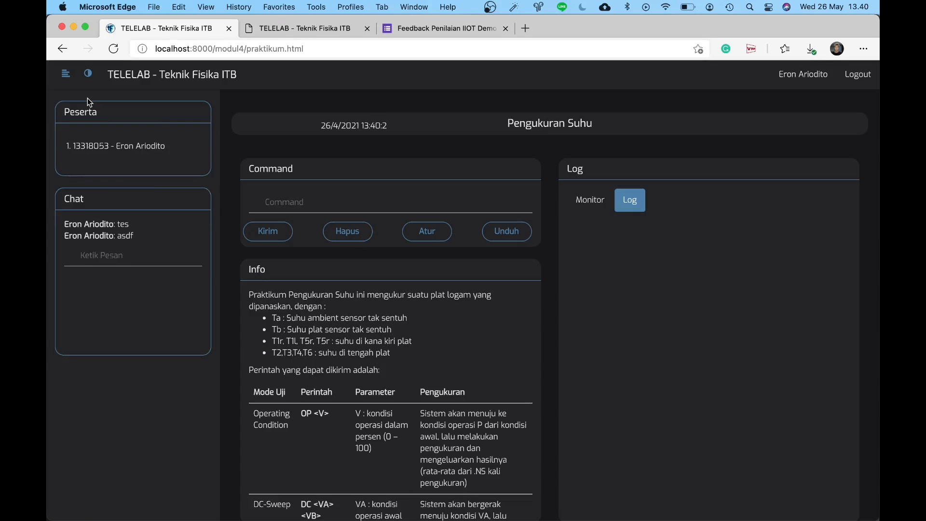
Step: Collapse the Peserta and Chat sidebar and switch the Log panel to its empty Monitor view
left_click(66, 73)
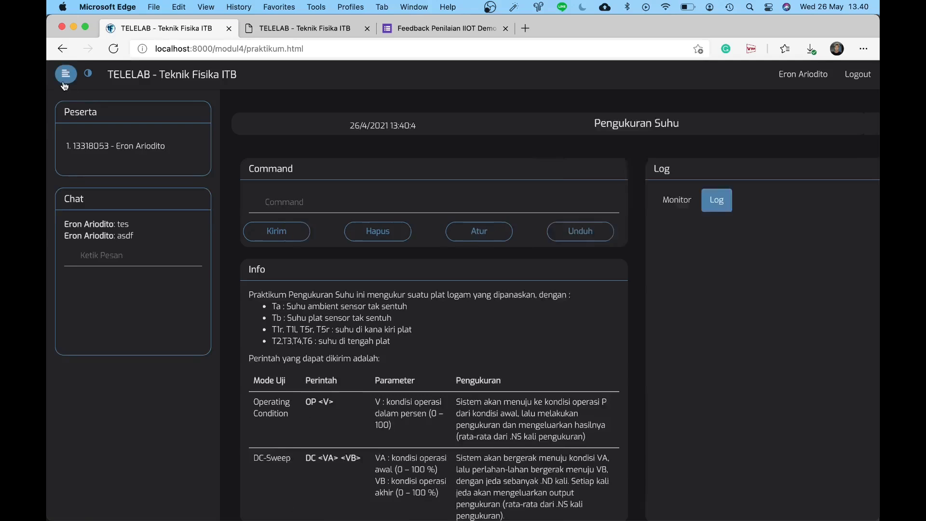
scroll(199, 139, "down", 1)
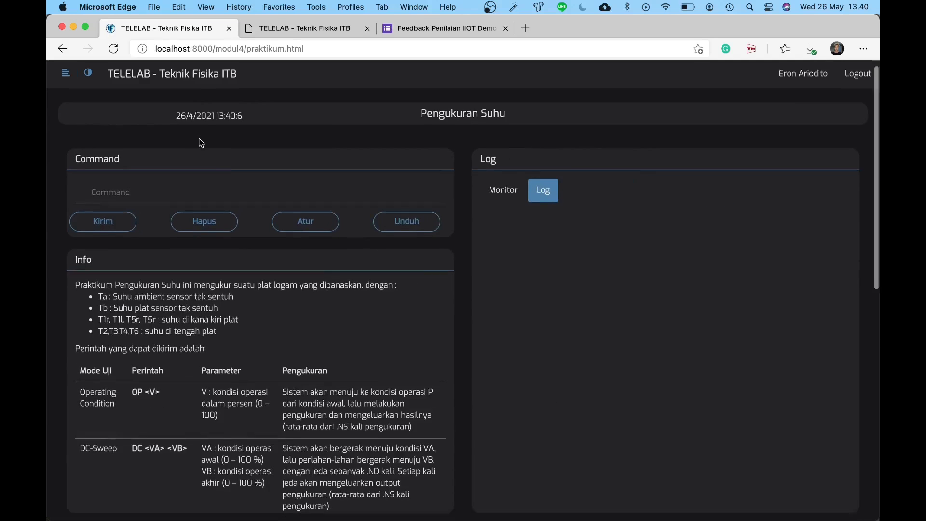
scroll(164, 116, "up", 1)
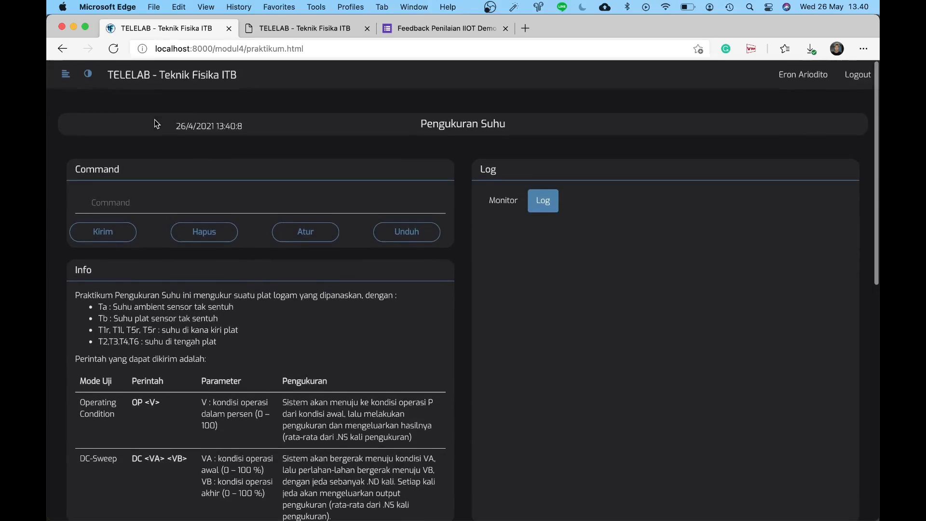
left_click(66, 74)
left_click(66, 78)
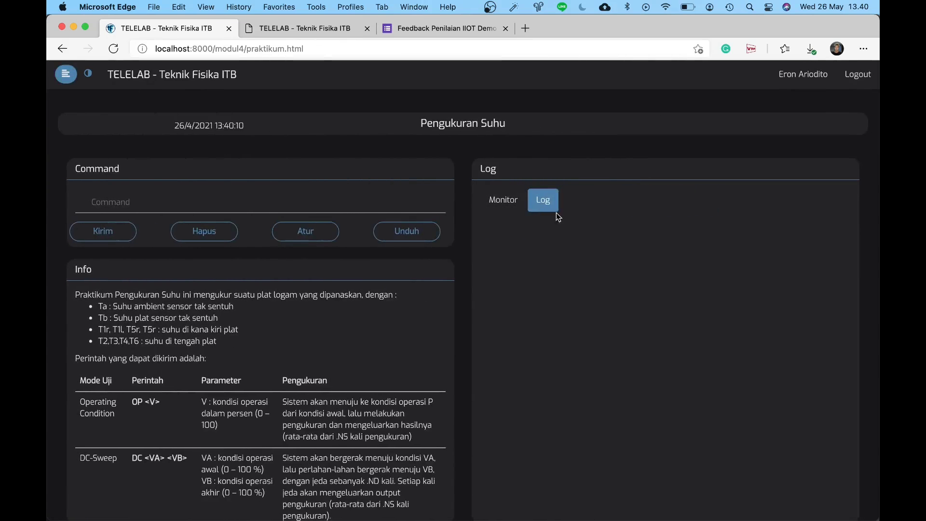
left_click(518, 210)
scroll(508, 174, "down", 2)
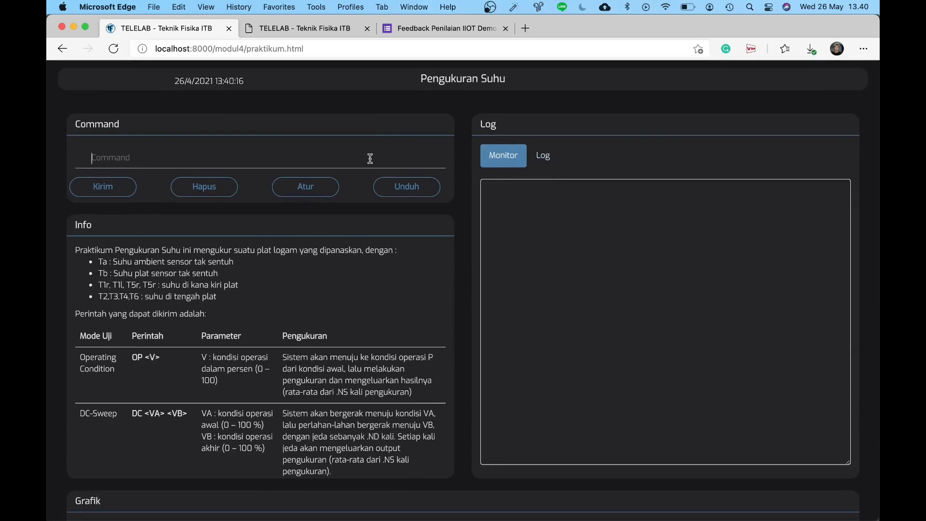
Step: Send DC 10 80 from the Command field, then retype it and resend it with Kirim
type("D")
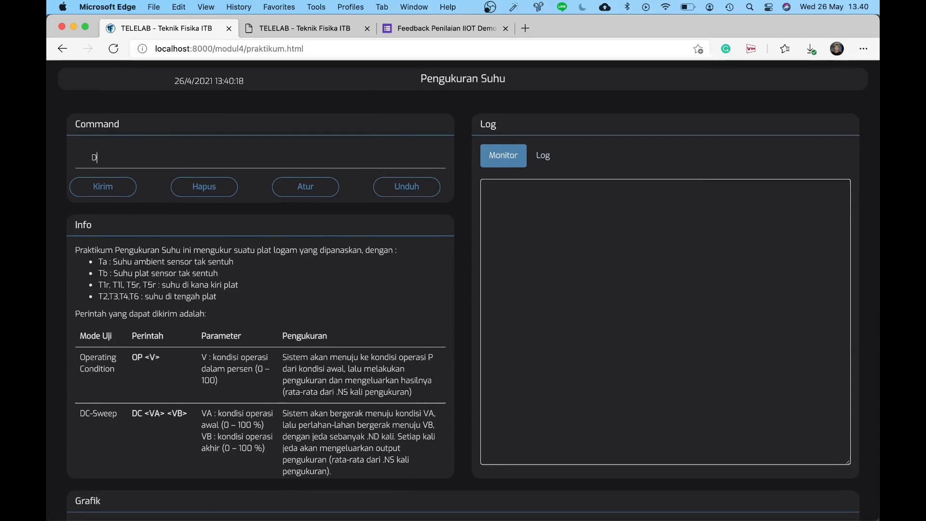
type("C 10 80")
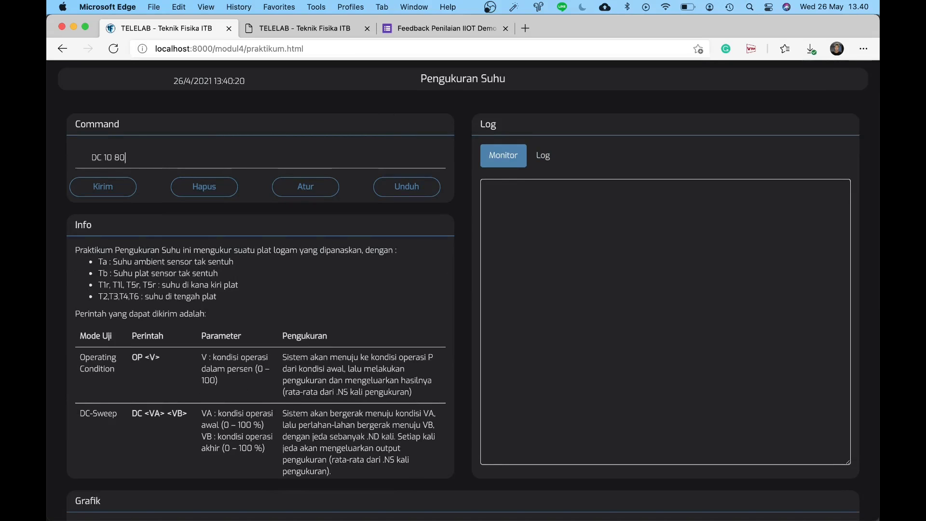
key("Return")
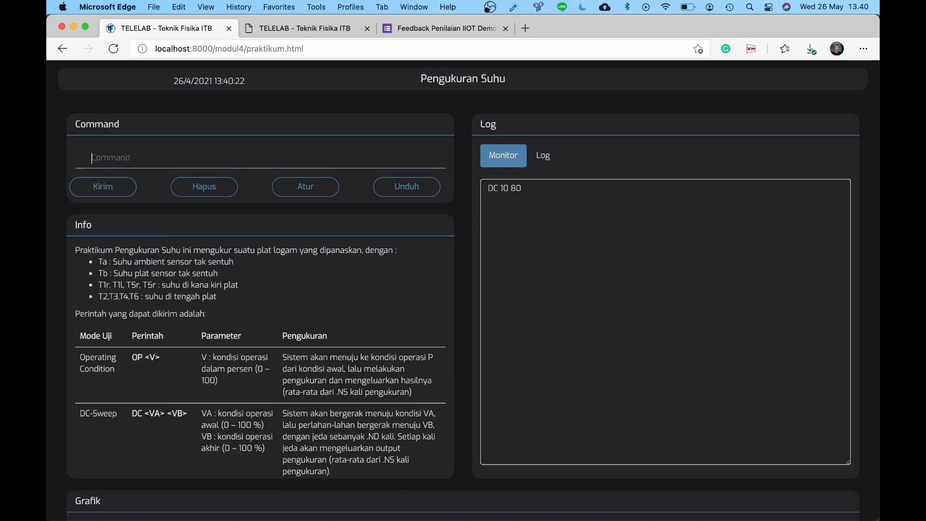
key("Return")
type("DC 1")
type("0 80")
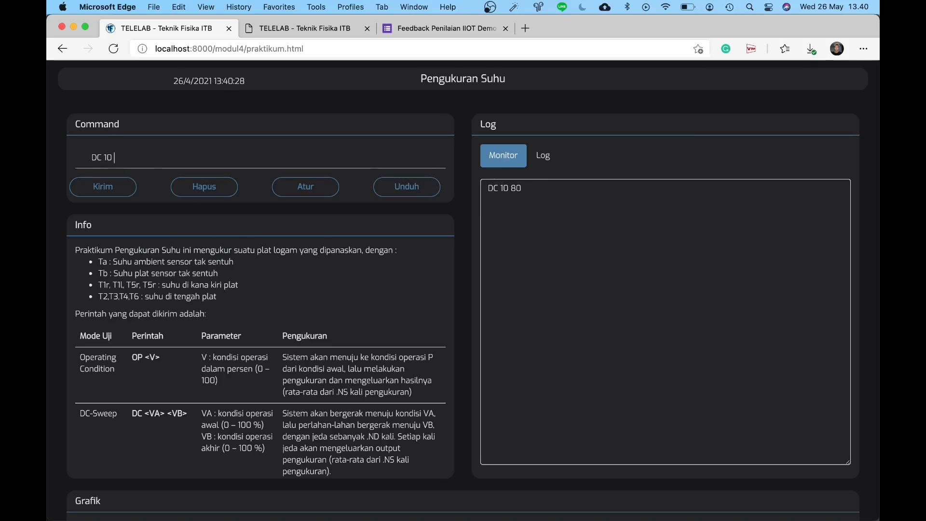
left_click(101, 193)
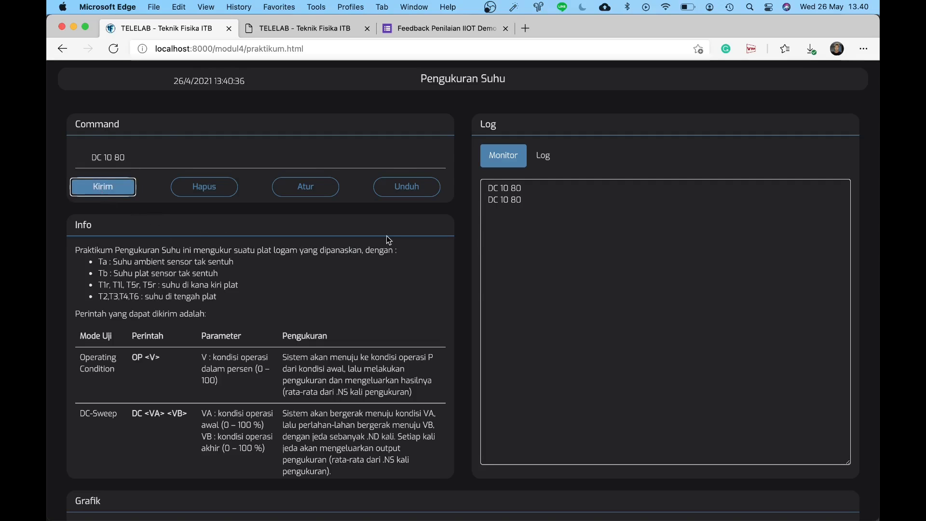
left_click(319, 29)
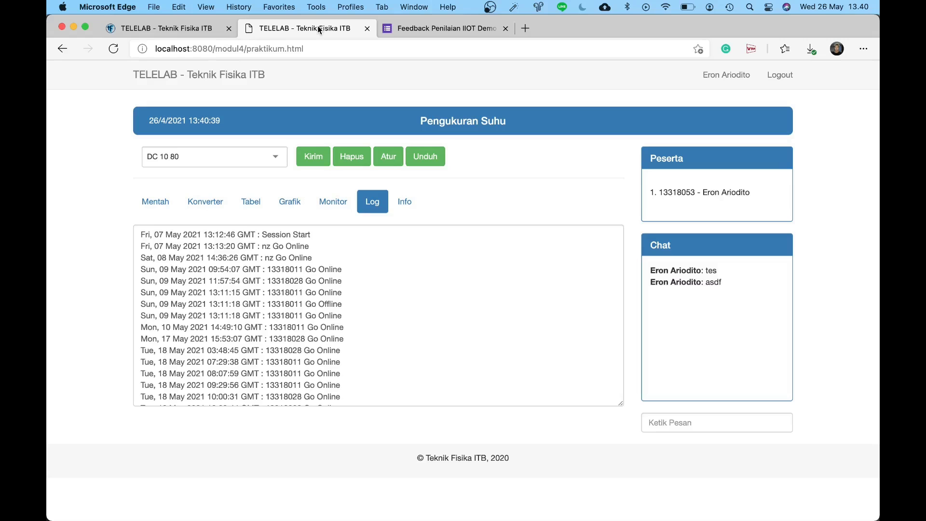
left_click(200, 22)
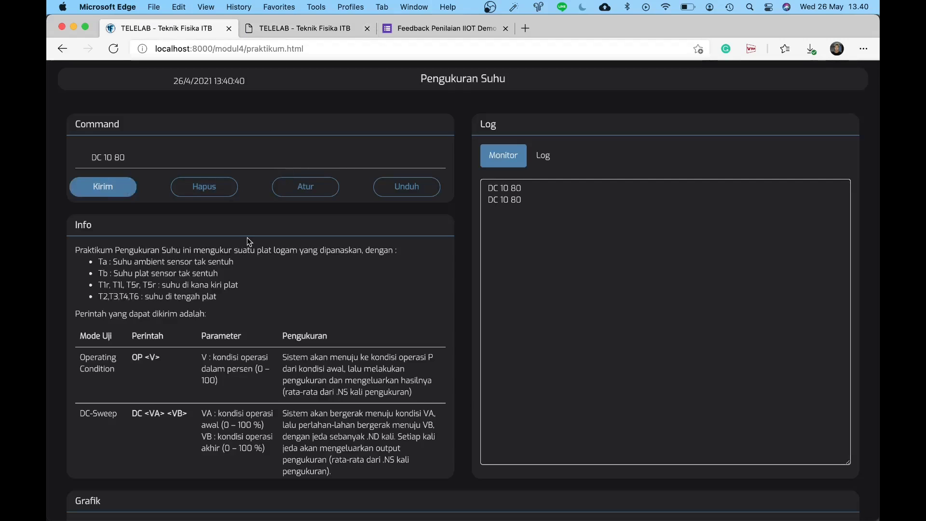
scroll(437, 175, "up", 2)
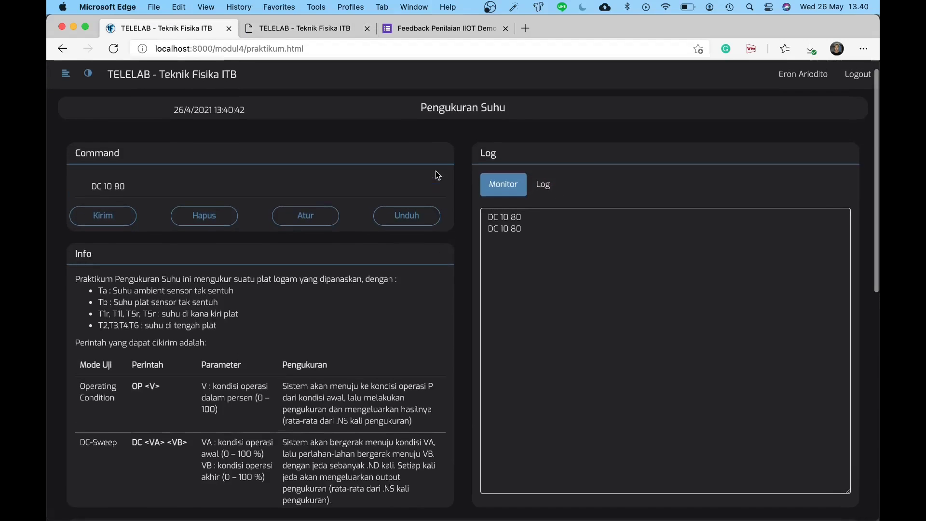
left_click(321, 31)
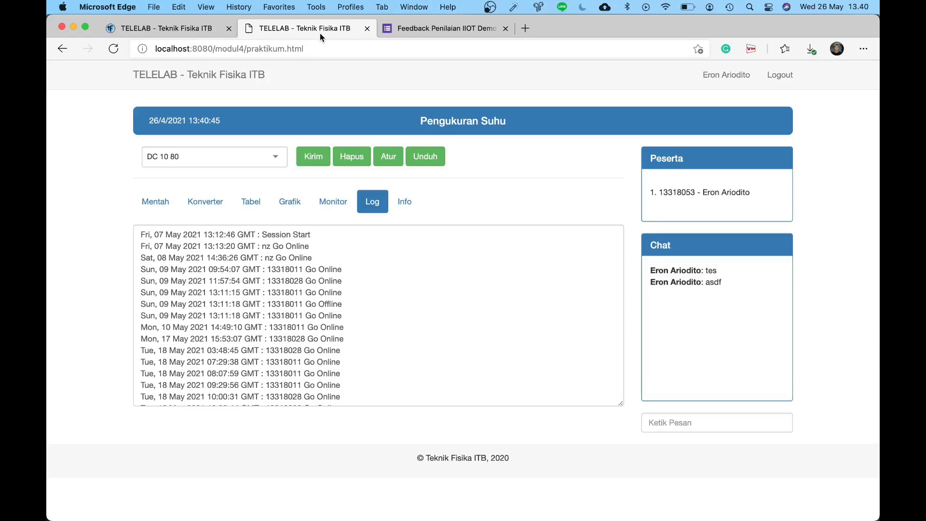
left_click(190, 31)
scroll(357, 264, "down", 2)
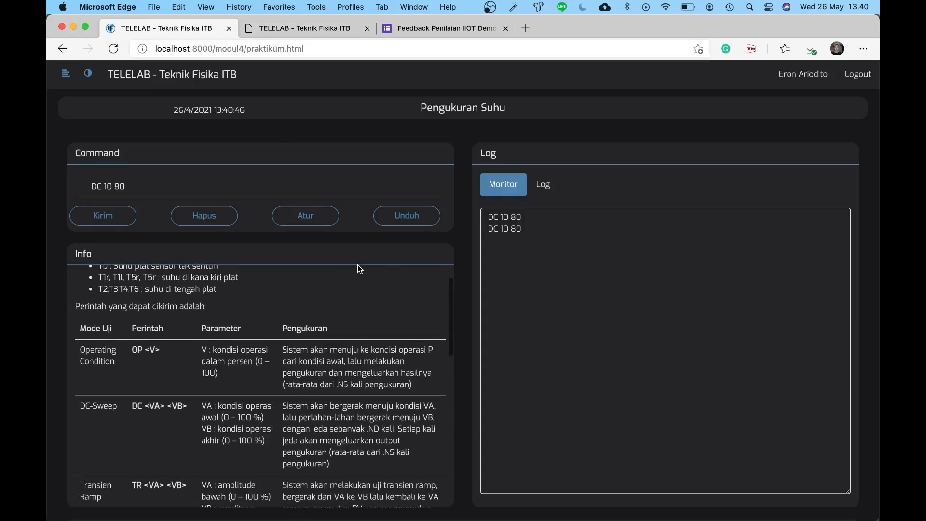
scroll(407, 294, "up", 2)
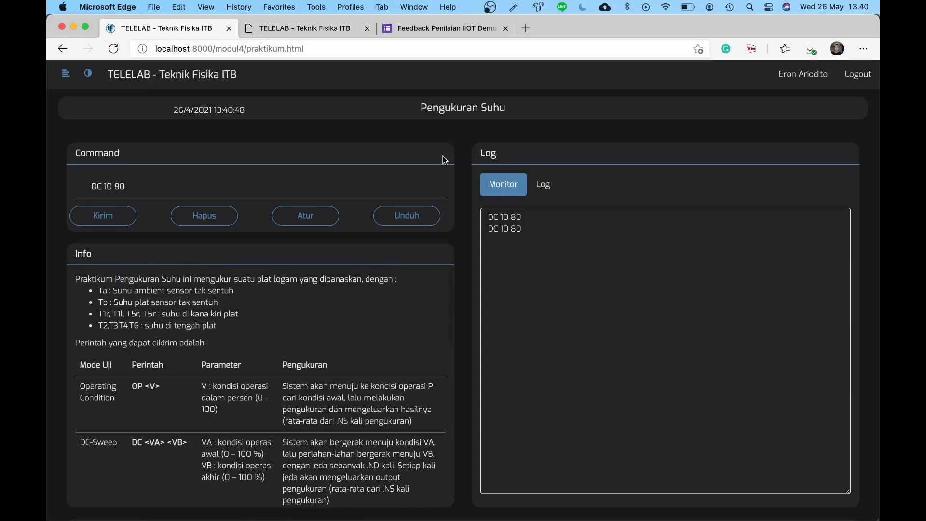
scroll(449, 239, "down", 10)
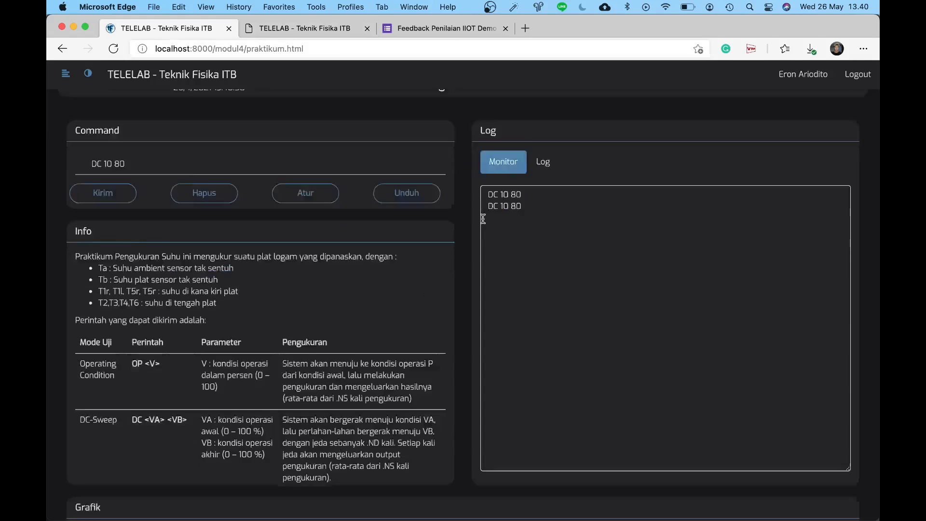
scroll(411, 281, "down", 4)
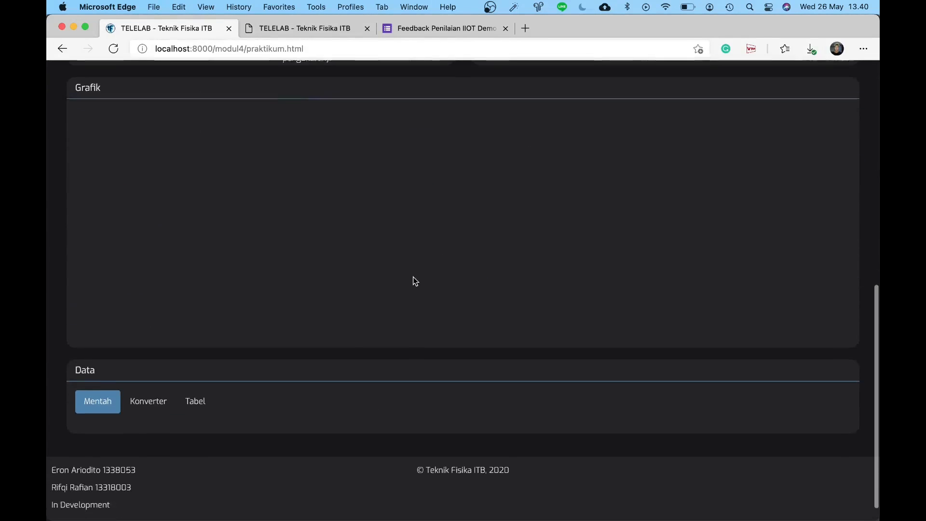
scroll(371, 374, "up", 2)
scroll(371, 374, "up", 11)
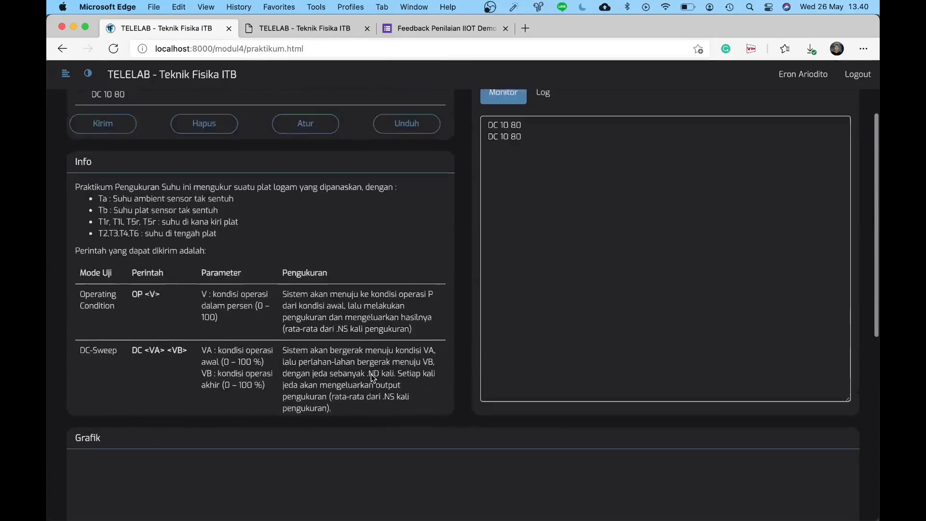
scroll(372, 375, "down", 3)
scroll(451, 331, "down", 2)
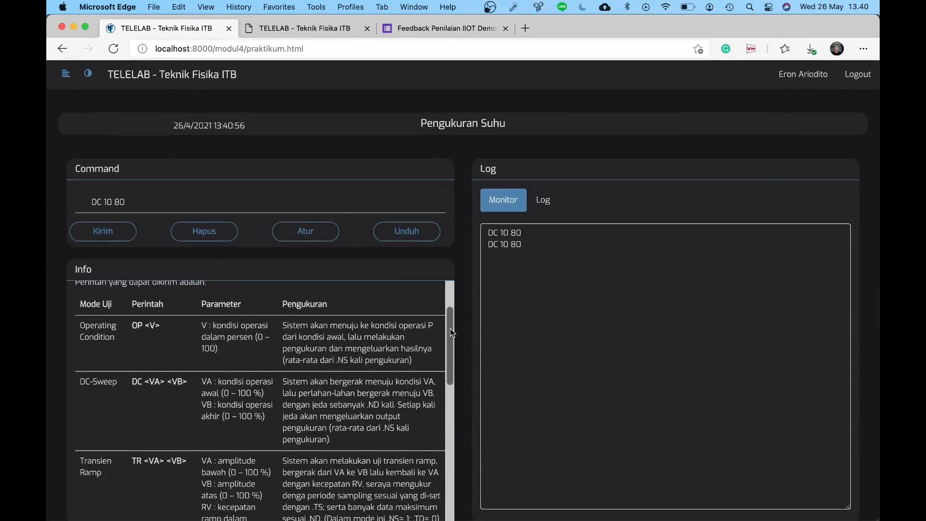
scroll(459, 260, "down", 2)
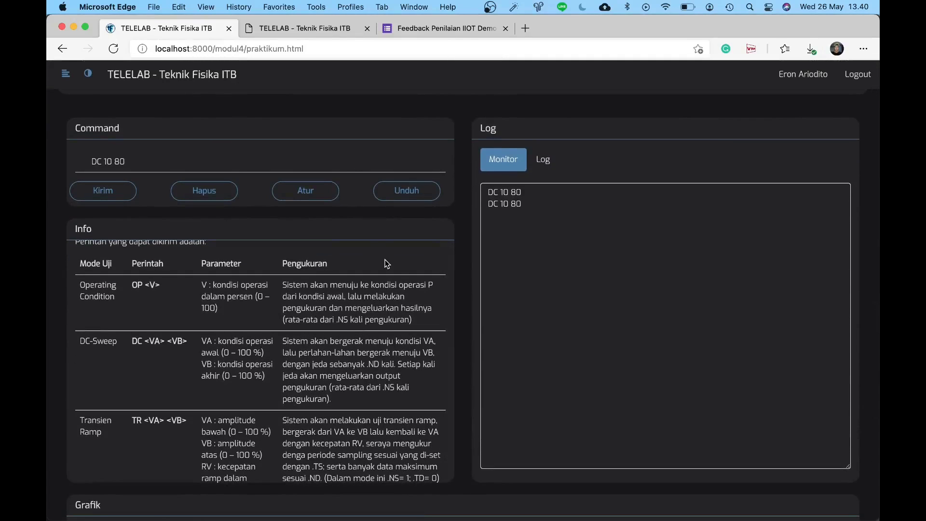
left_click(337, 167)
scroll(343, 243, "up", 1)
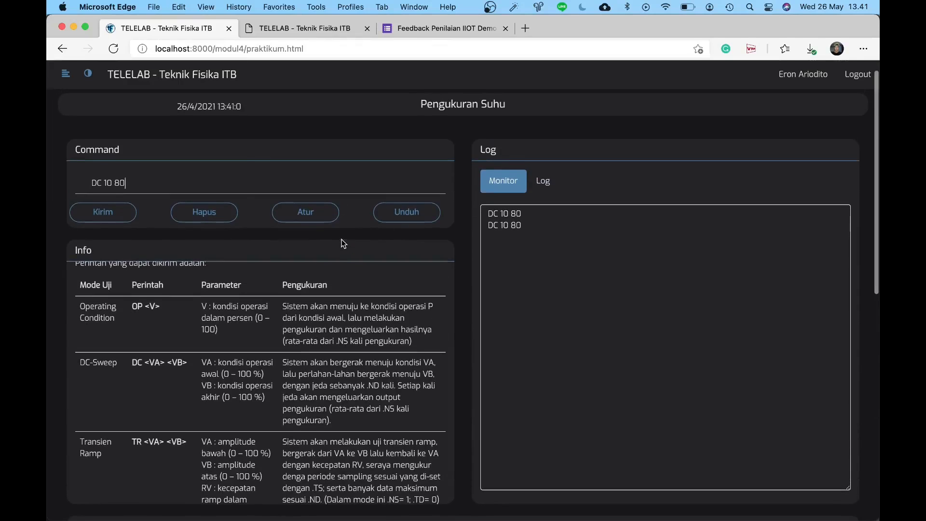
scroll(342, 299, "down", 3)
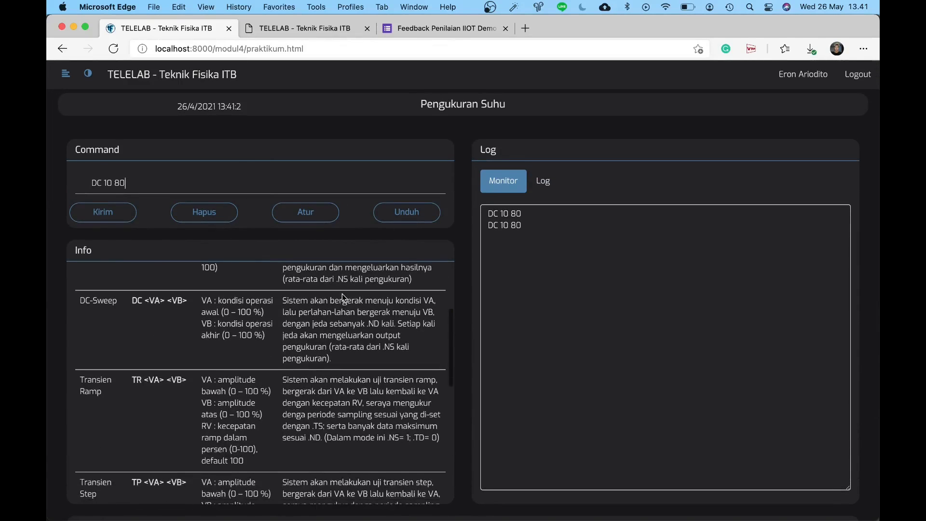
scroll(346, 142, "down", 1)
scroll(350, 330, "down", 10)
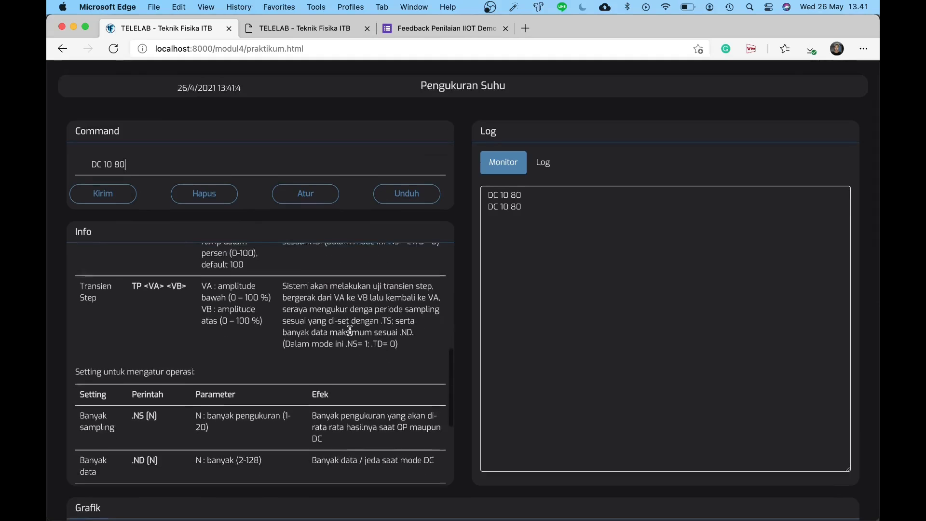
scroll(350, 330, "down", 5)
scroll(351, 330, "up", 12)
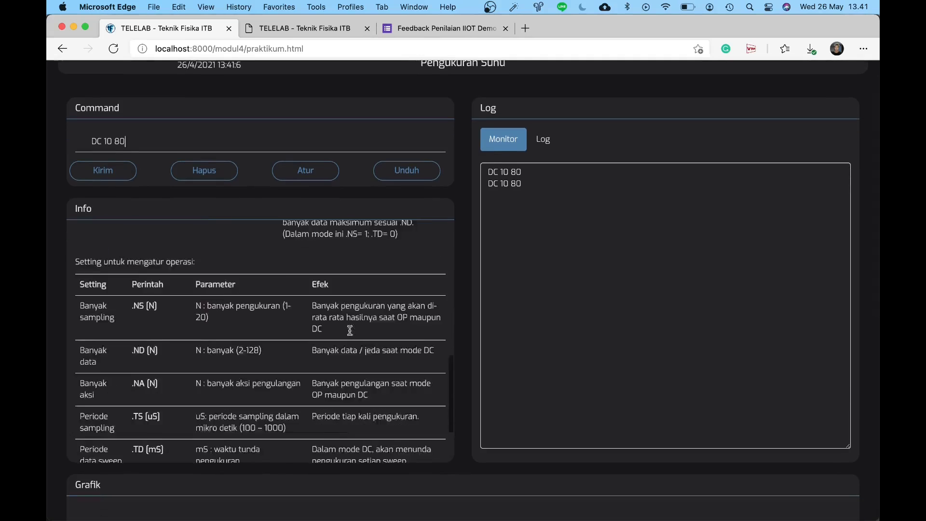
scroll(350, 331, "up", 2)
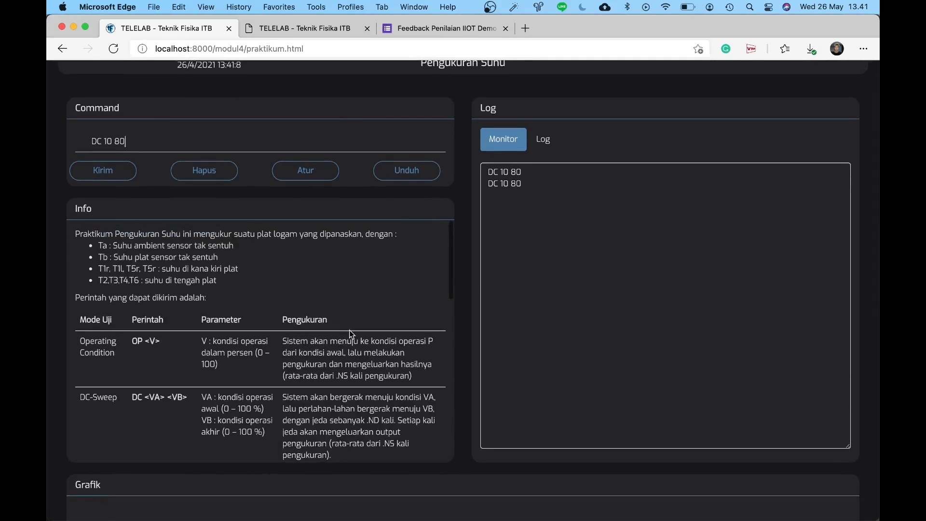
scroll(465, 265, "up", 1)
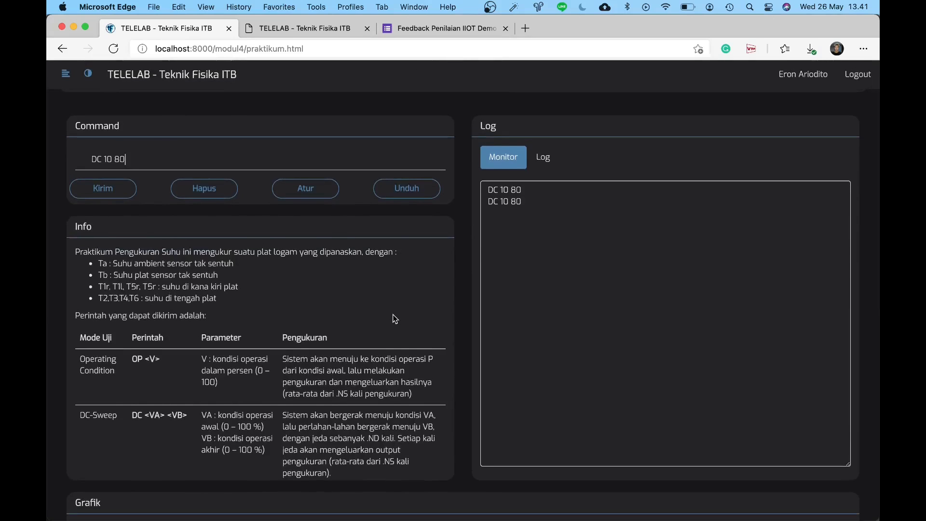
scroll(393, 315, "down", 2)
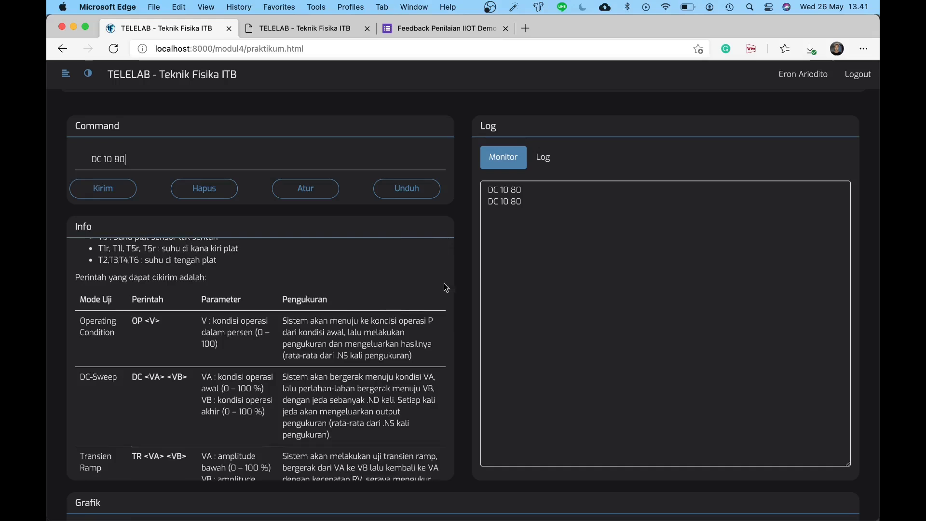
Step: Replace the command with OP 0, send it, and confirm it appears in the Log
left_click(552, 165)
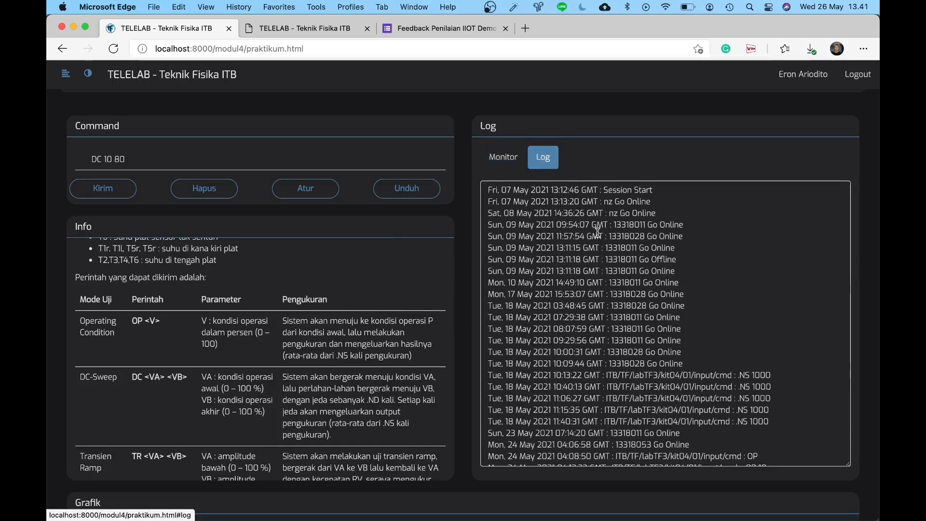
scroll(598, 232, "down", 10)
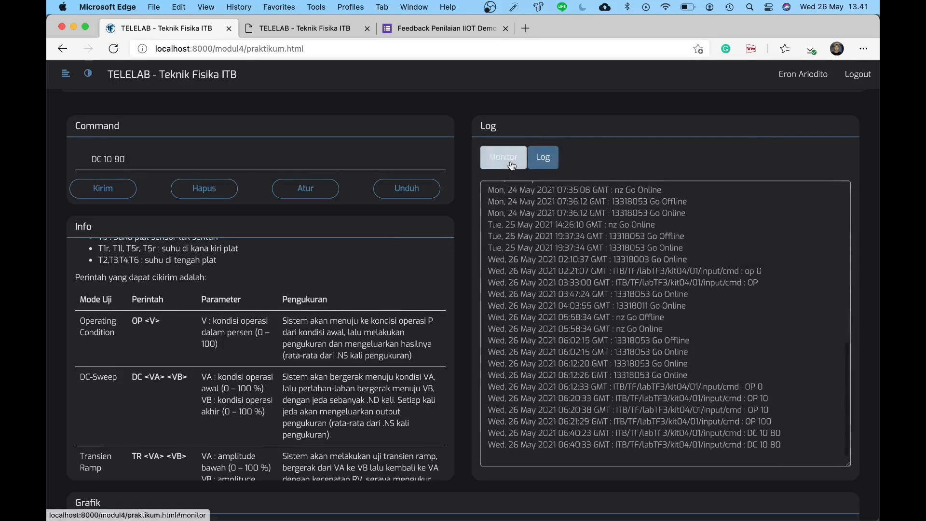
left_click(503, 157)
double_click(401, 157)
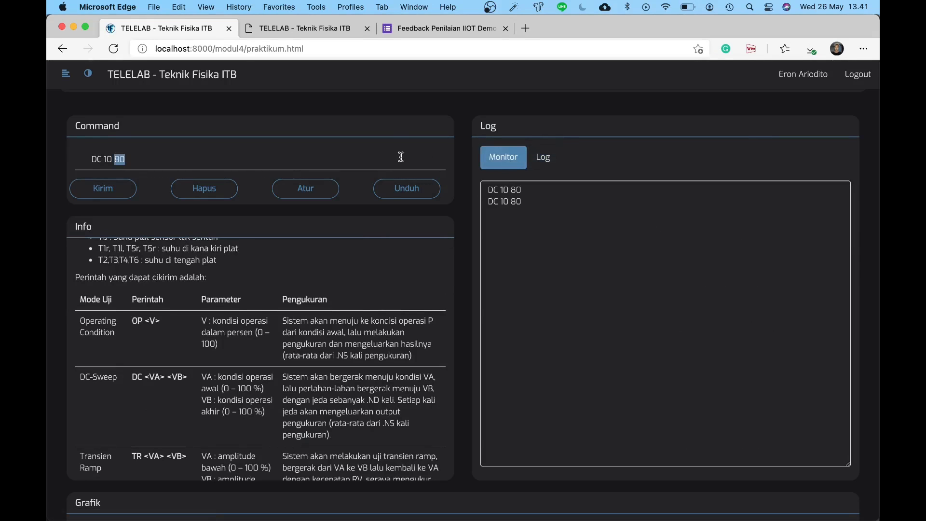
triple_click(401, 156)
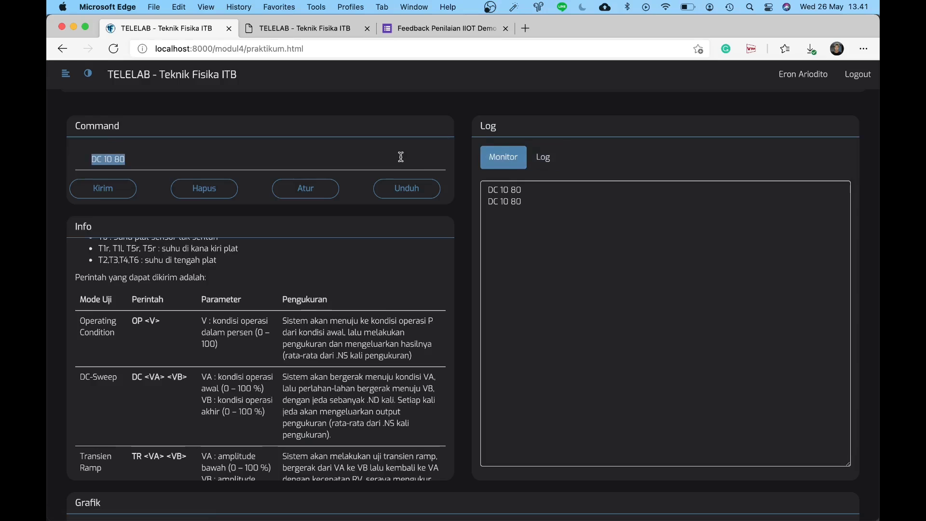
type("OP 0")
key("Return")
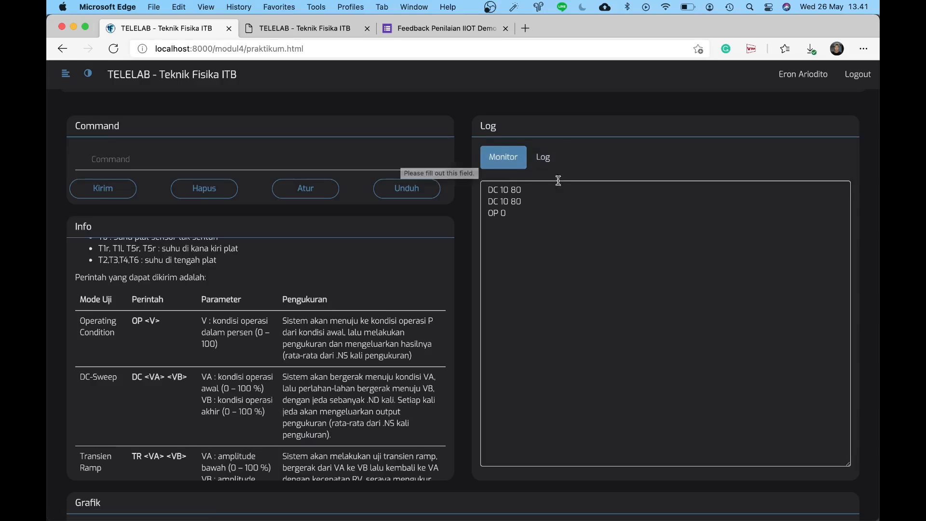
left_click(543, 157)
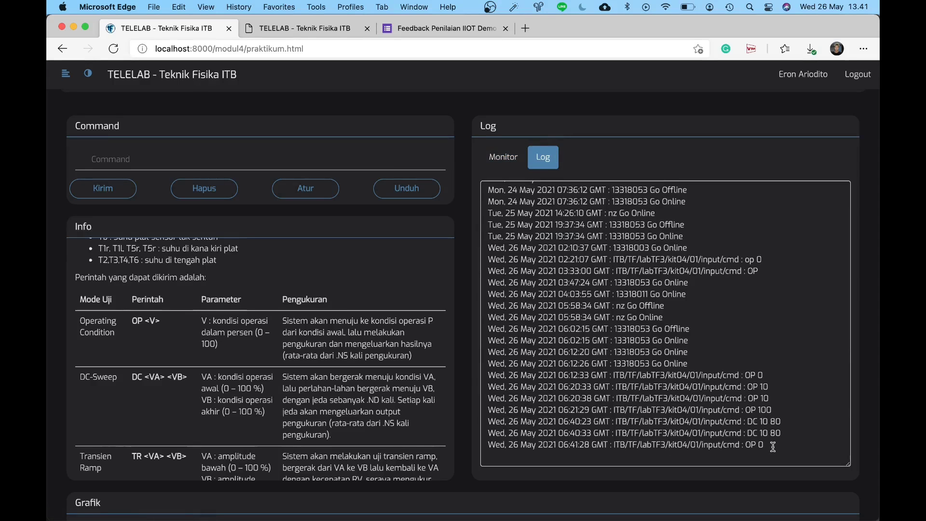
left_click(511, 158)
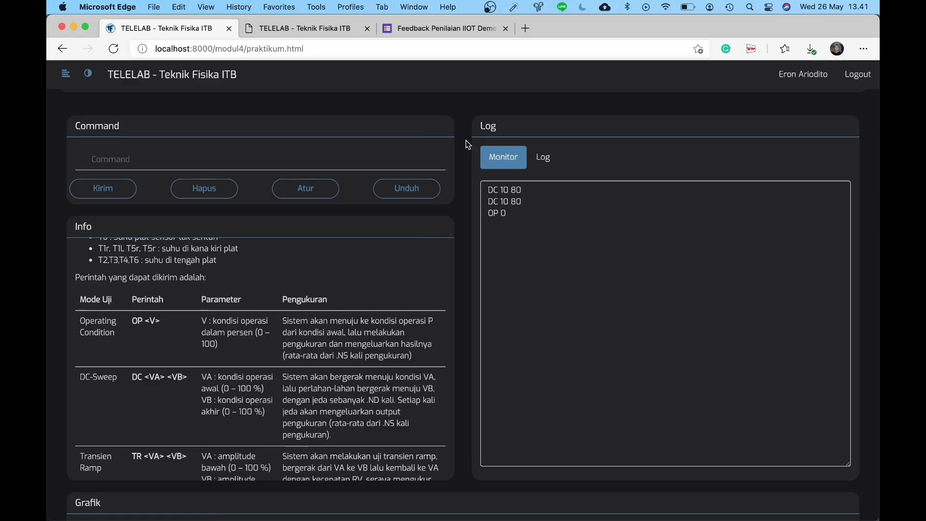
Step: Switch to the old light-themed localhost:8080 page and show its Mentah raw data view
scroll(467, 144, "down", 1)
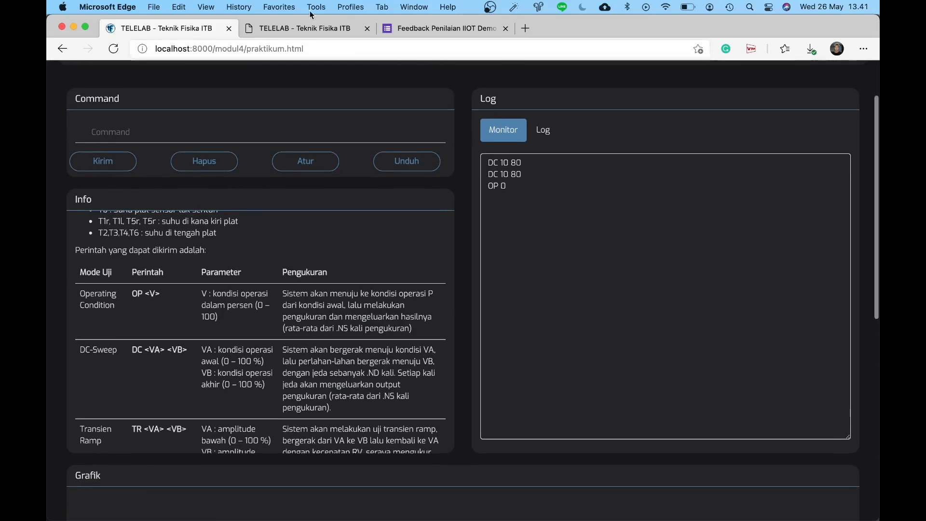
left_click(300, 28)
left_click(151, 197)
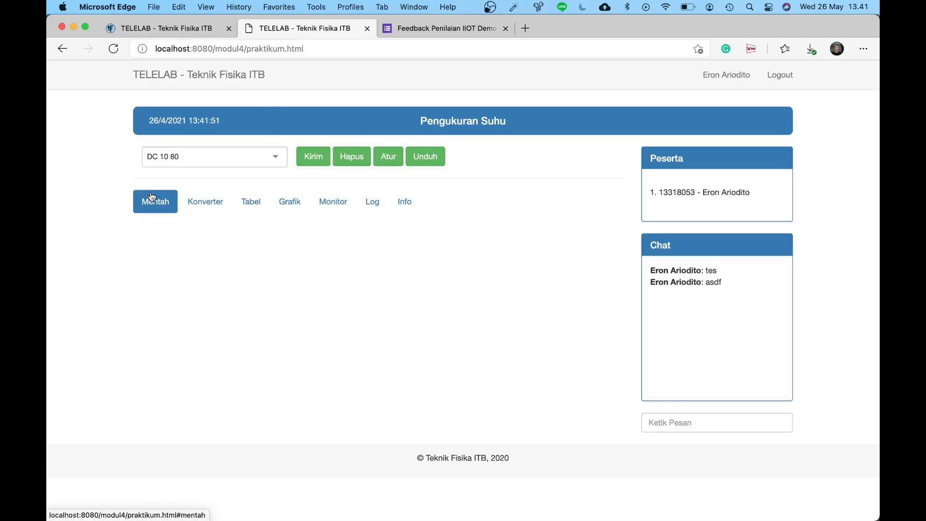
Step: Show the Monitor view on the old page, then return to the redesigned dark page
left_click(345, 209)
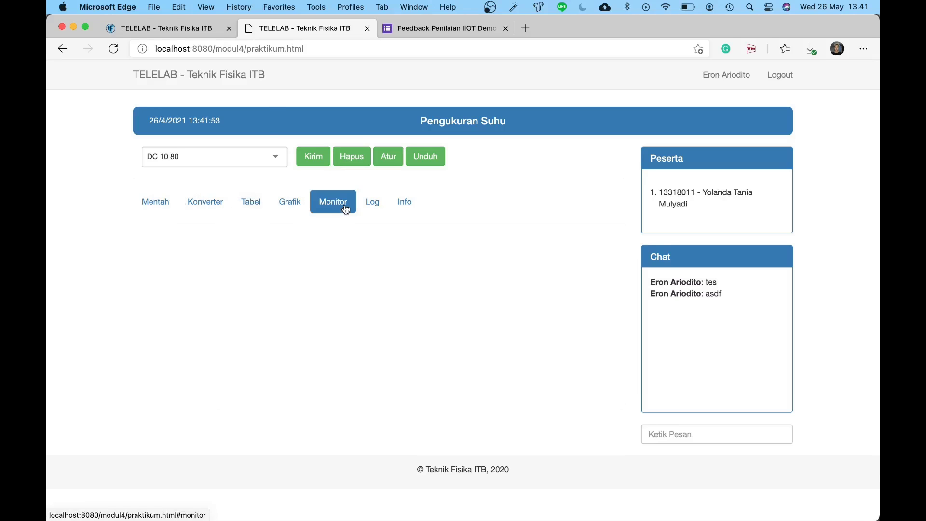
left_click(207, 34)
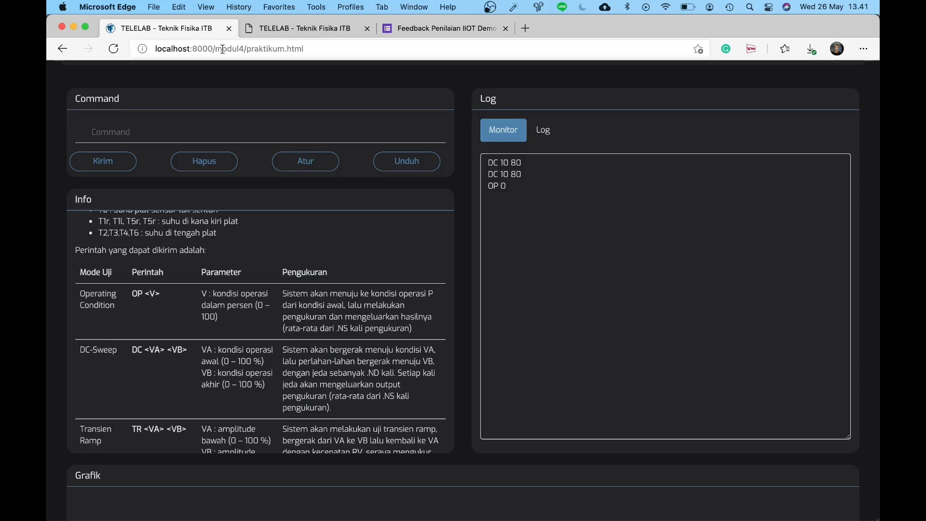
left_click(376, 137)
Step: Scroll the modul 4 page down to reveal the empty Grafik panel and Data section
scroll(476, 313, "down", 10)
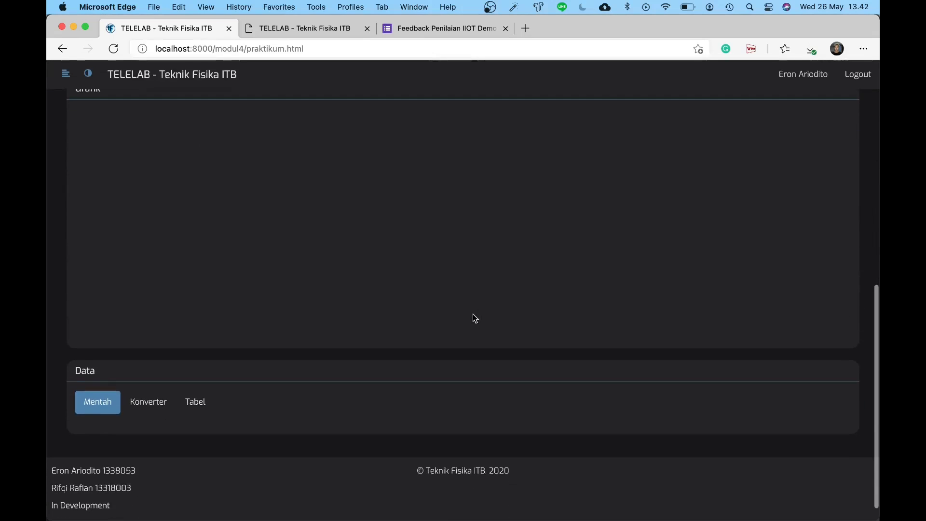
scroll(475, 318, "up", 2)
scroll(473, 316, "up", 7)
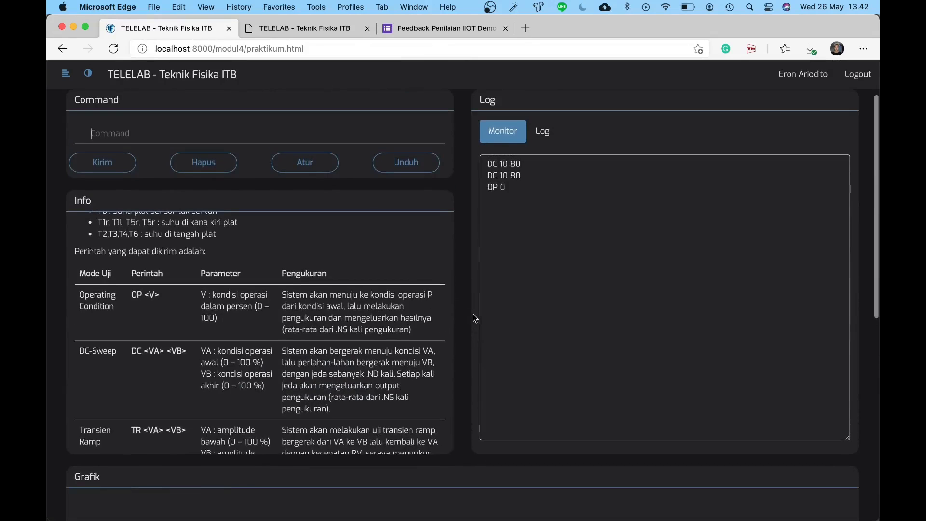
scroll(474, 316, "down", 1)
scroll(473, 317, "up", 2)
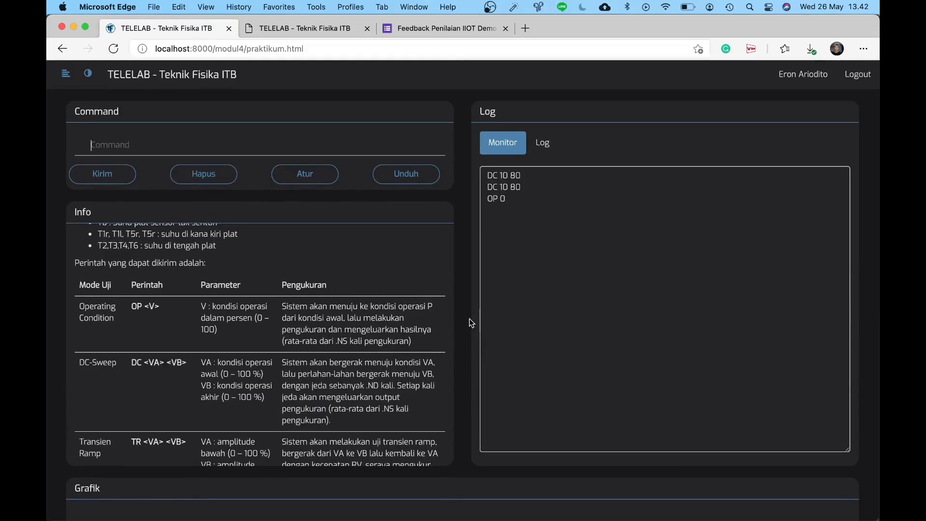
scroll(468, 328, "down", 1)
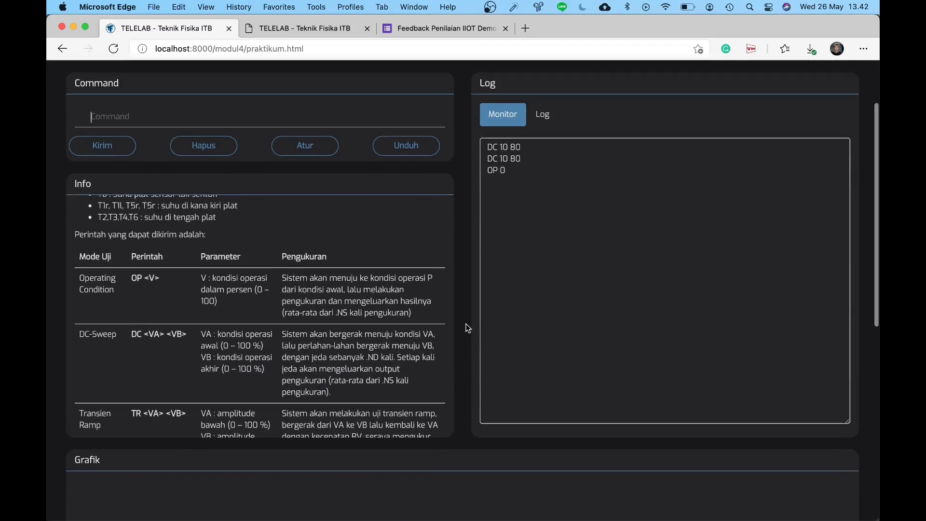
scroll(467, 328, "down", 6)
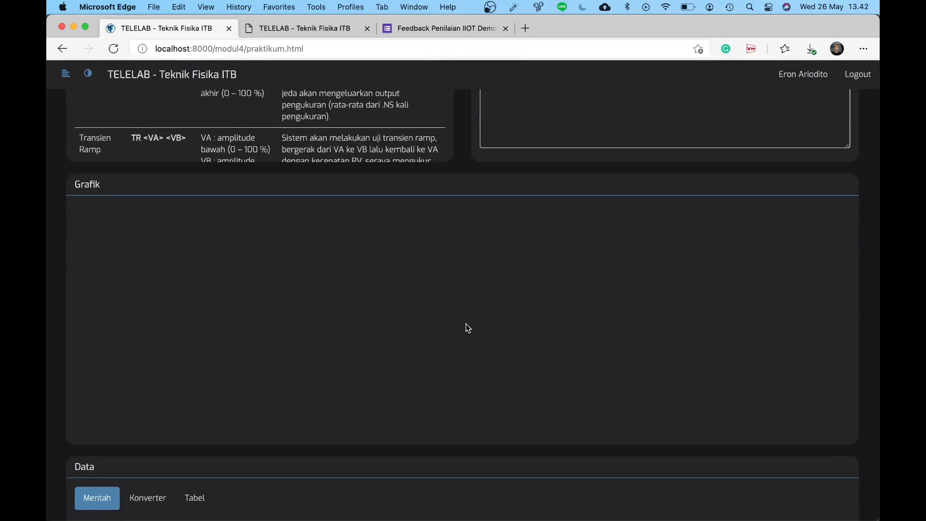
scroll(467, 328, "down", 2)
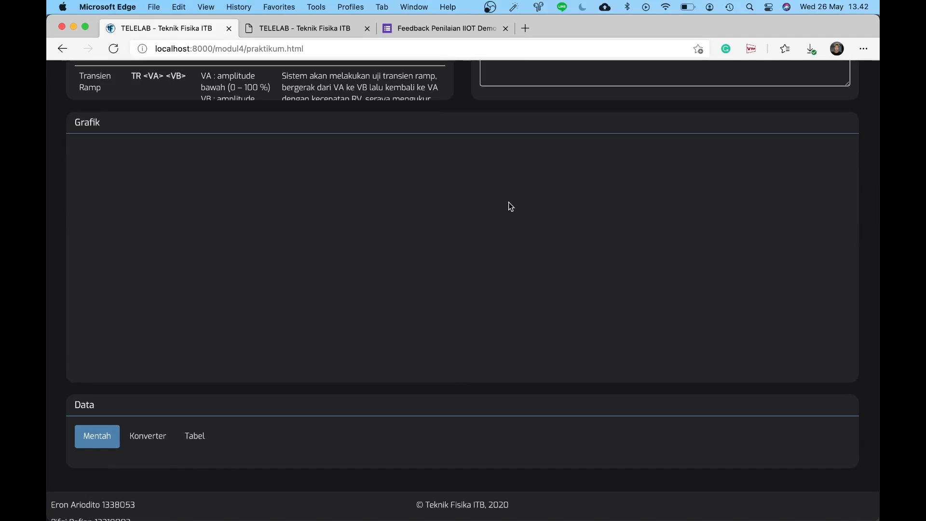
scroll(508, 203, "up", 2)
scroll(447, 263, "up", 4)
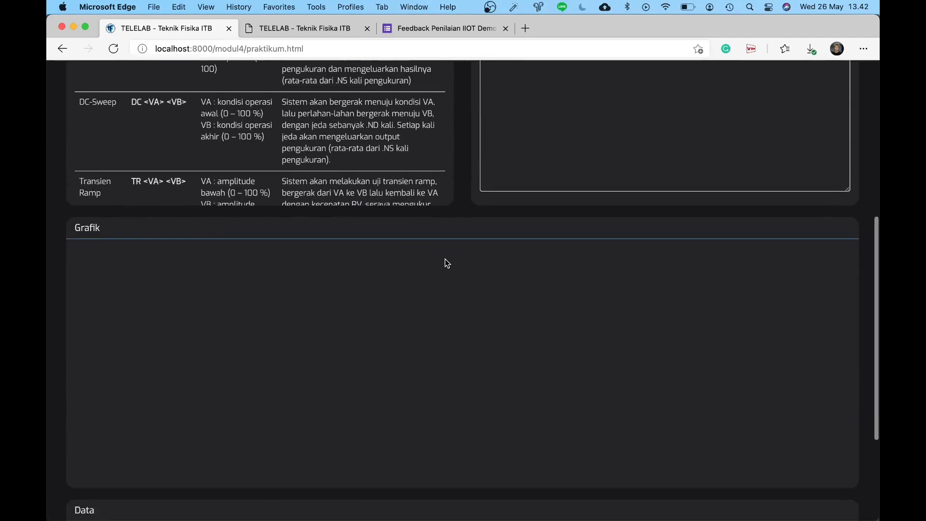
scroll(458, 222, "up", 2)
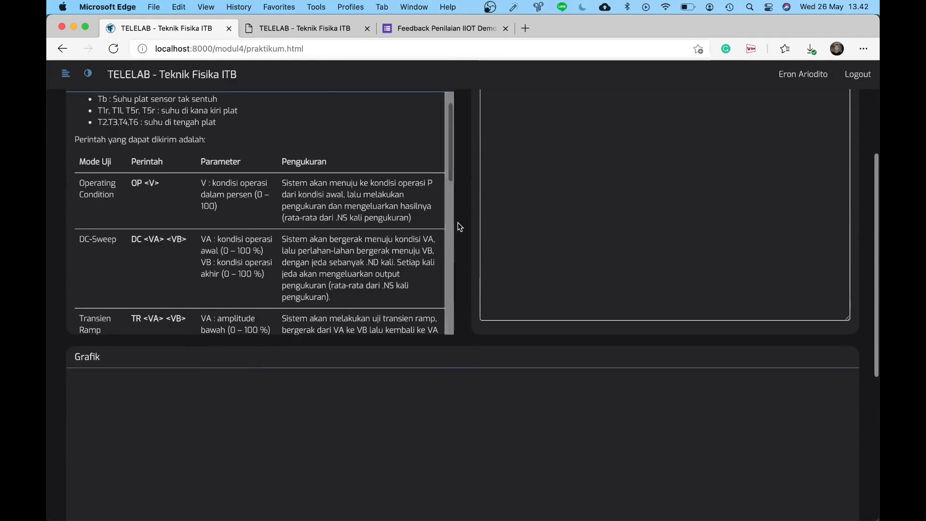
scroll(464, 205, "up", 4)
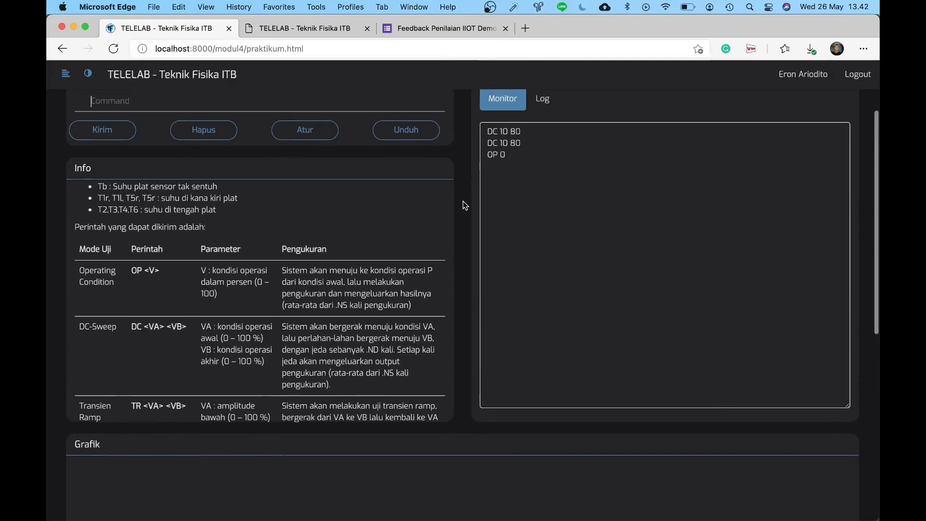
scroll(465, 205, "up", 1)
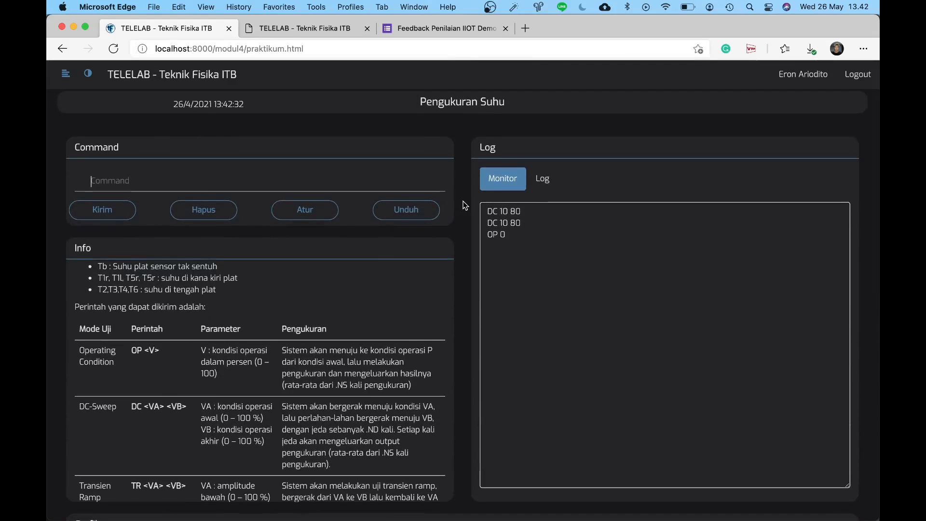
scroll(464, 205, "down", 7)
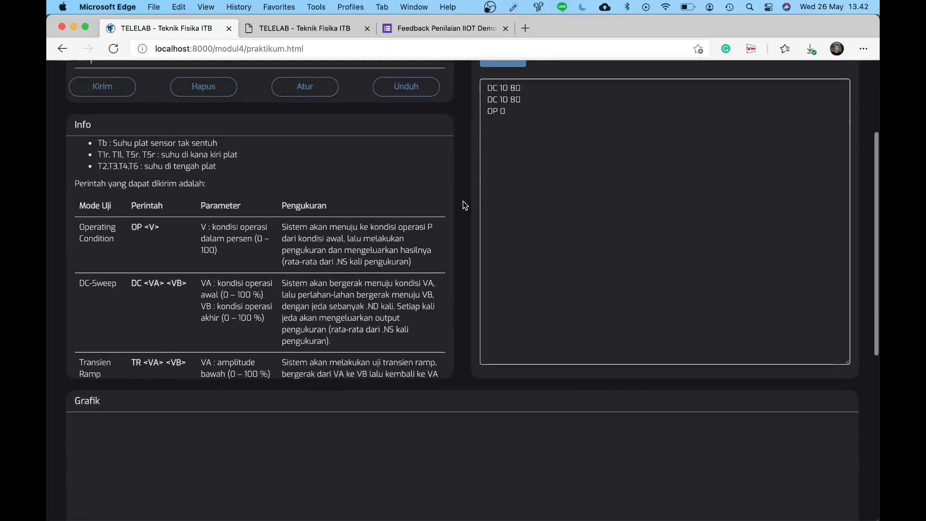
scroll(465, 206, "down", 4)
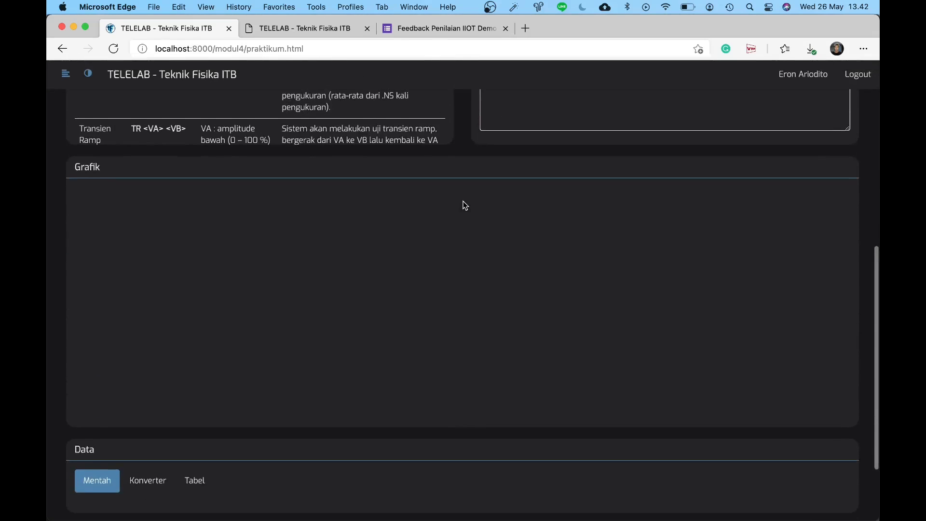
scroll(465, 206, "down", 1)
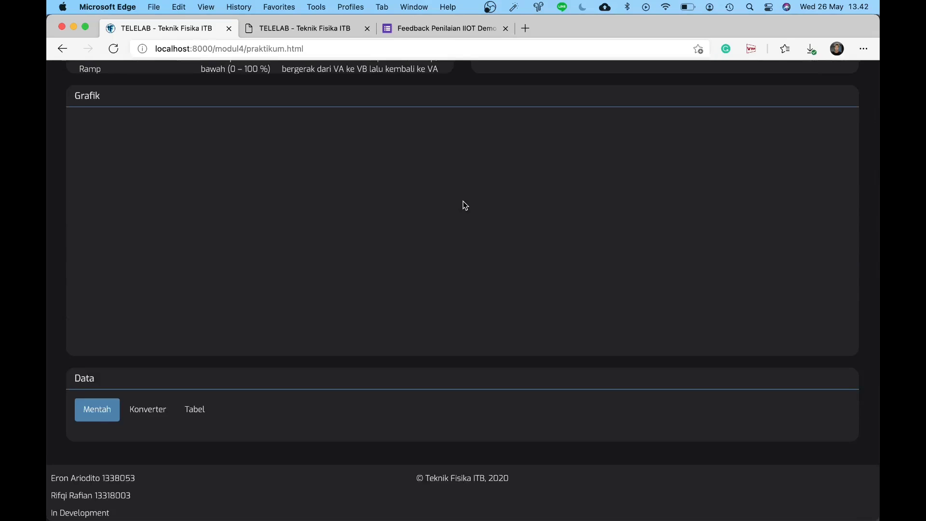
scroll(464, 205, "down", 1)
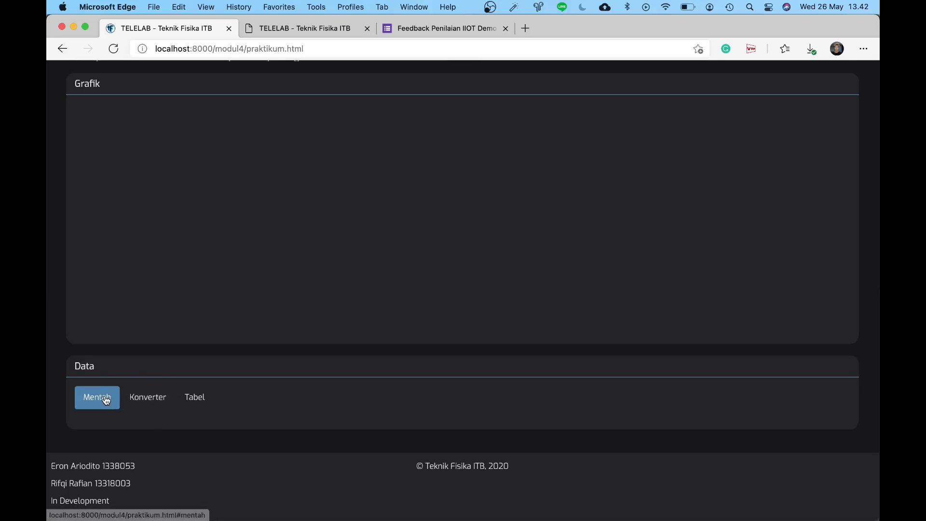
left_click(131, 400)
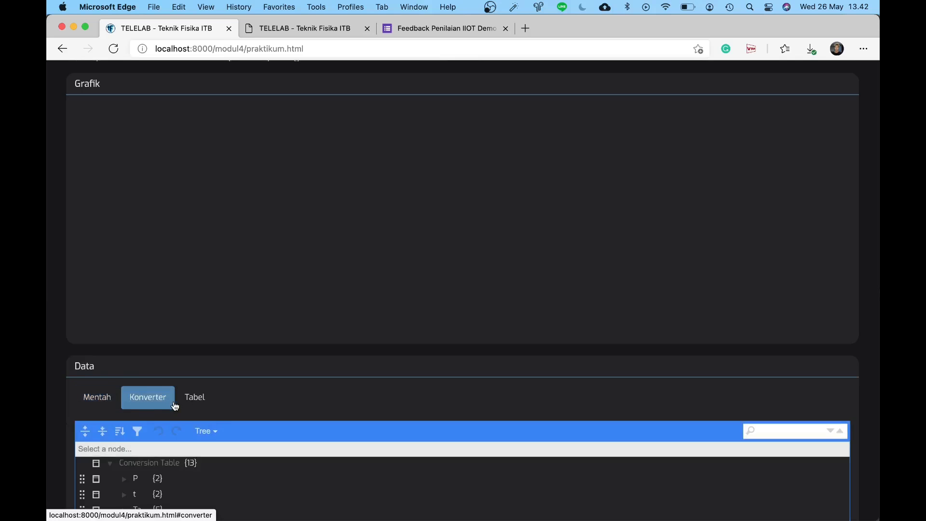
left_click(209, 407)
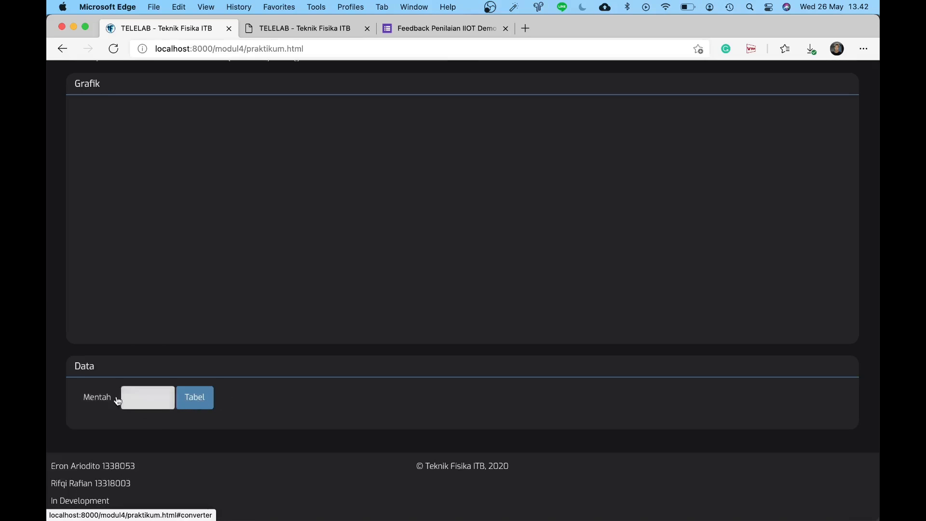
left_click(146, 397)
left_click(90, 396)
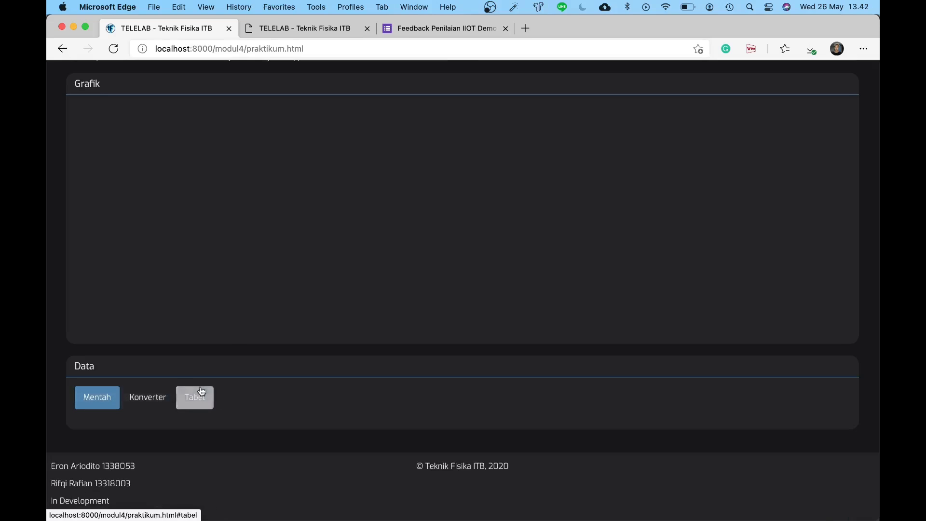
scroll(241, 251, "up", 6)
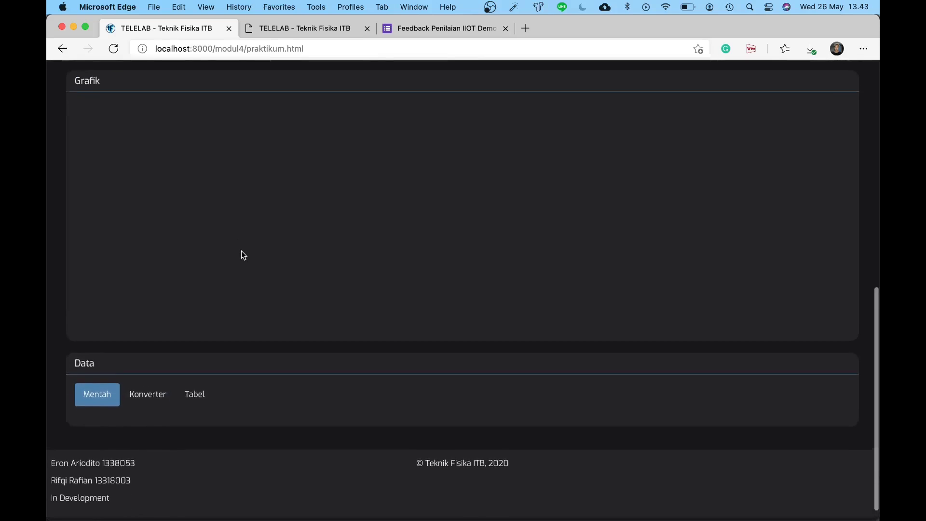
scroll(241, 251, "down", 6)
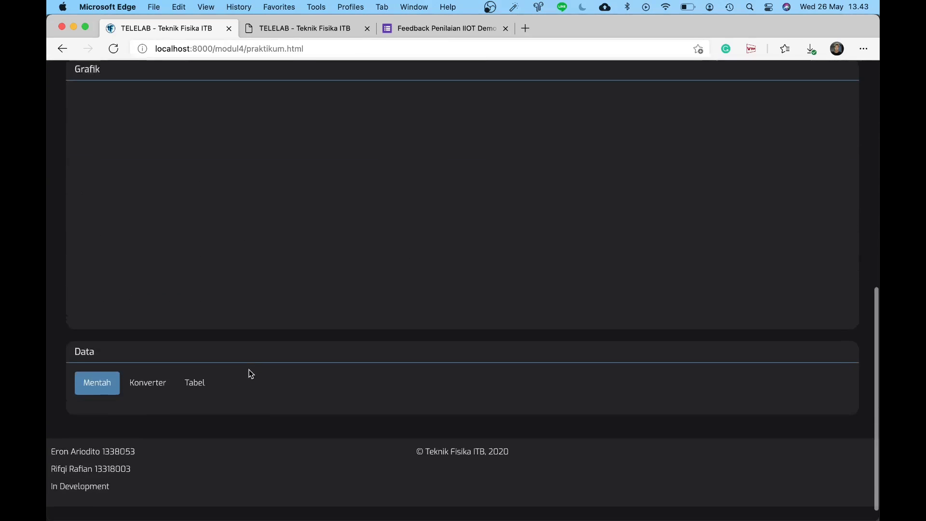
scroll(255, 385, "up", 7)
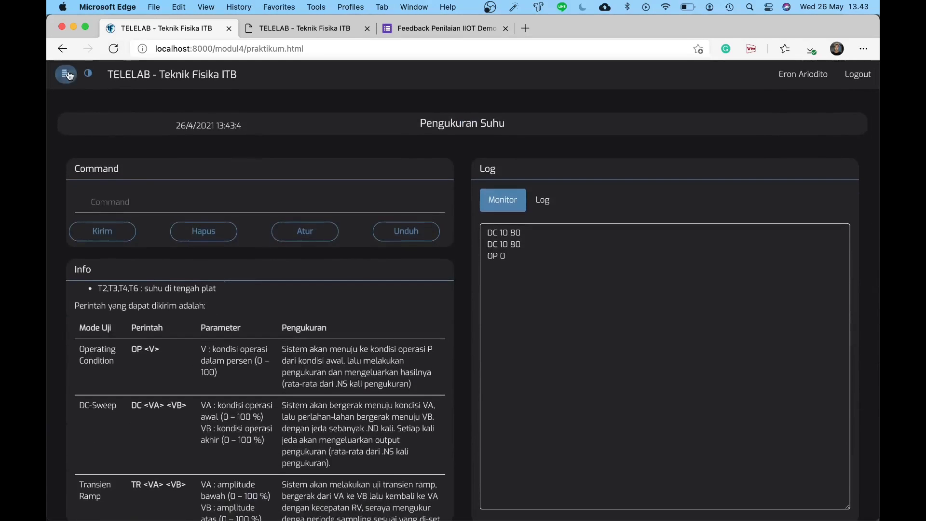
Step: Open the participants and chat panel, try light theme then dark again, and close the panel
left_click(74, 78)
left_click(94, 77)
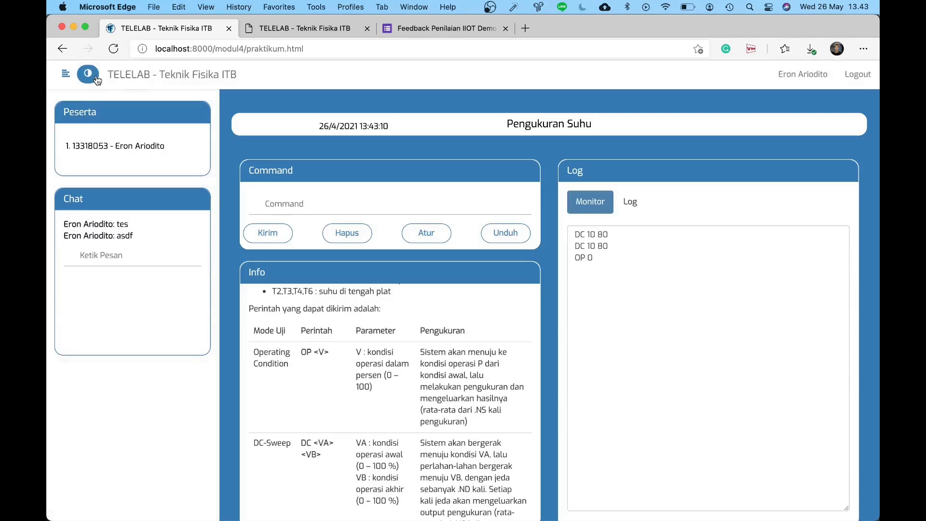
left_click(96, 80)
left_click(67, 72)
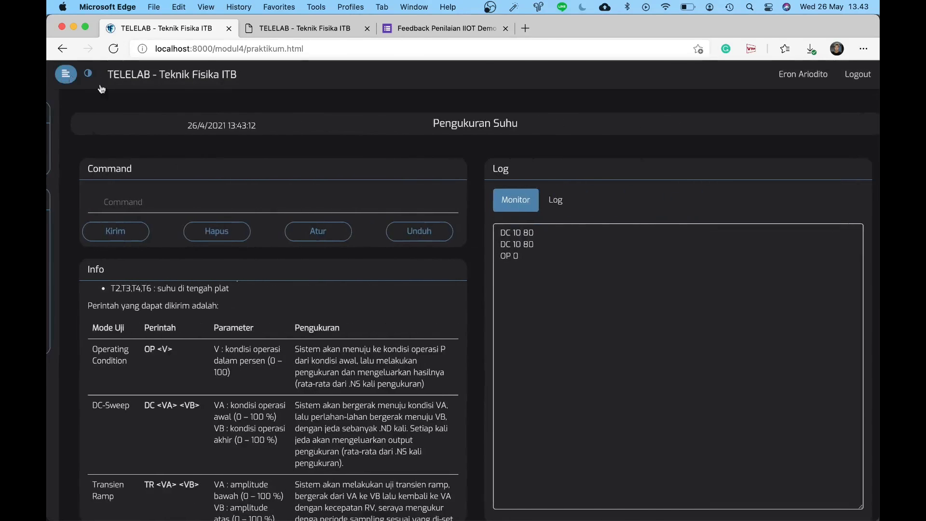
scroll(519, 161, "down", 3)
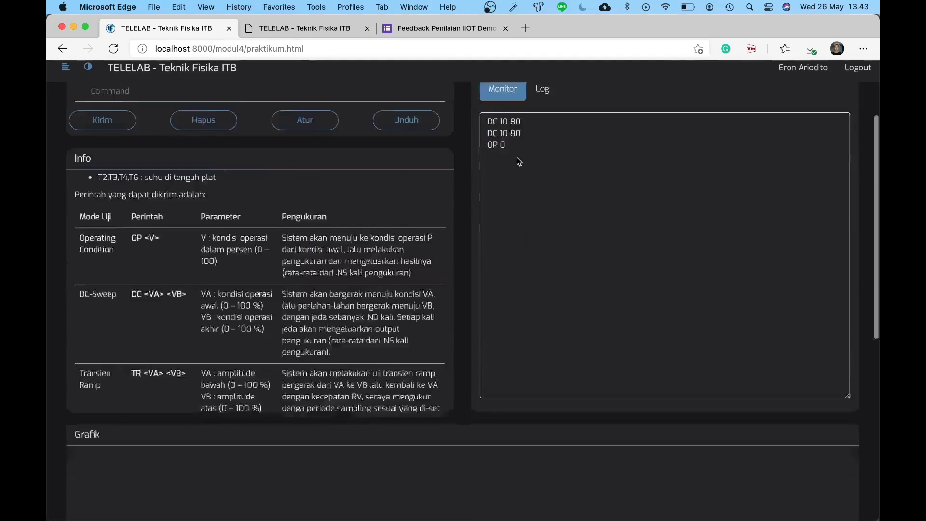
scroll(517, 158, "down", 7)
scroll(397, 325, "up", 3)
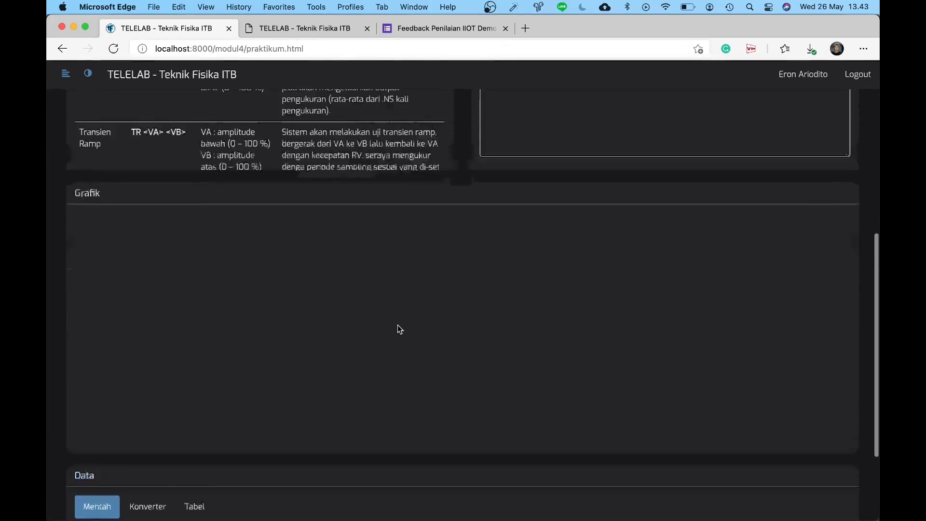
scroll(398, 325, "up", 10)
Step: Visit the Modul 1 Pengukuran Volume and Modul 2 Pengukuran Jarak practicum pages, returning home each time
left_click(205, 78)
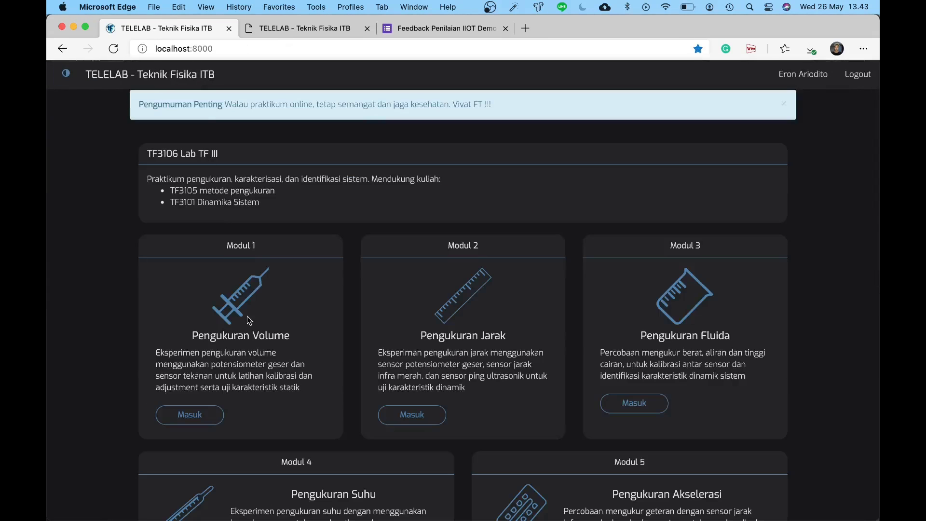
left_click(184, 418)
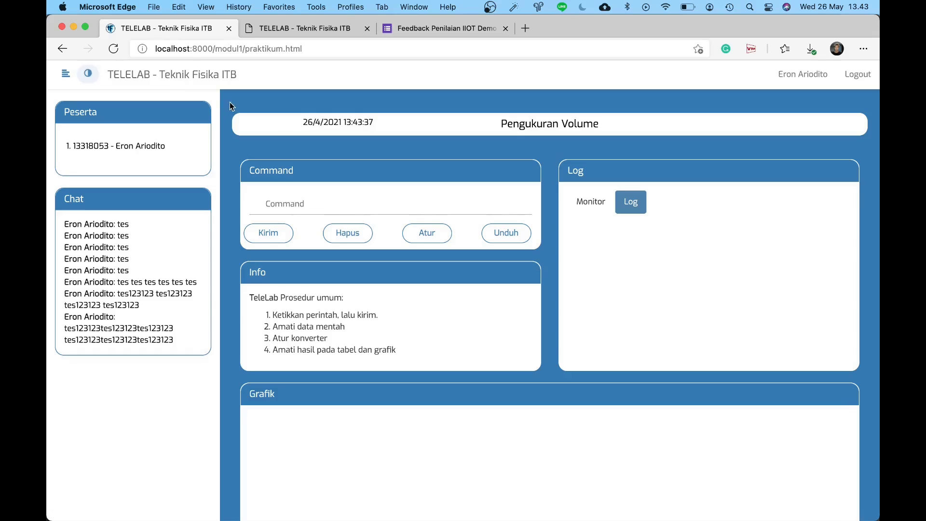
left_click(201, 79)
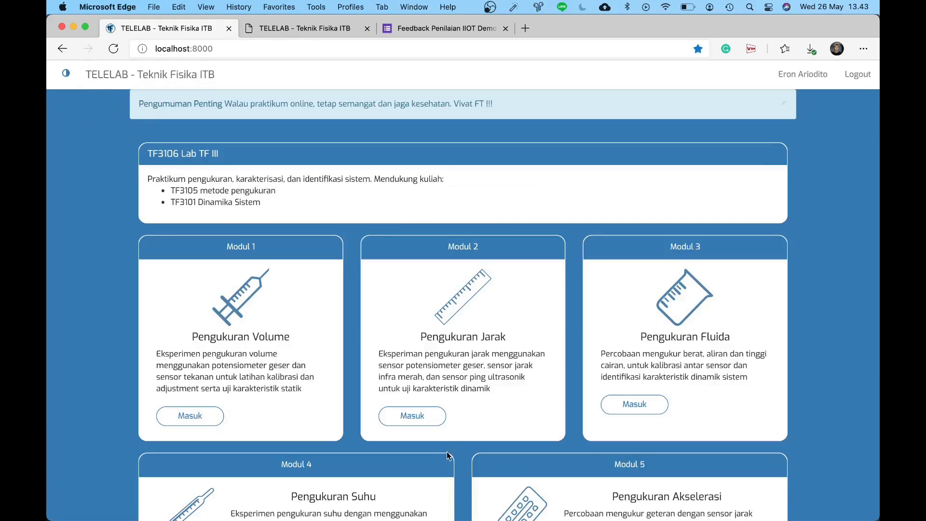
left_click(412, 416)
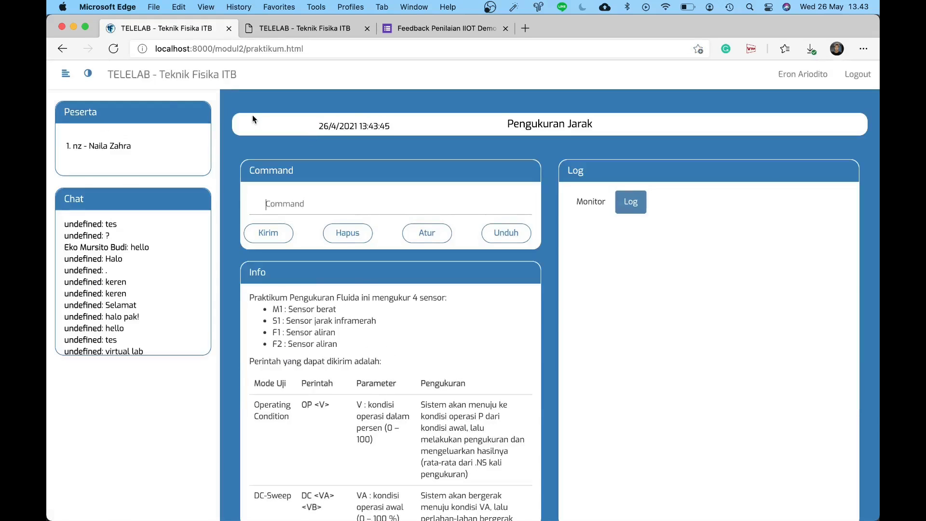
left_click(88, 74)
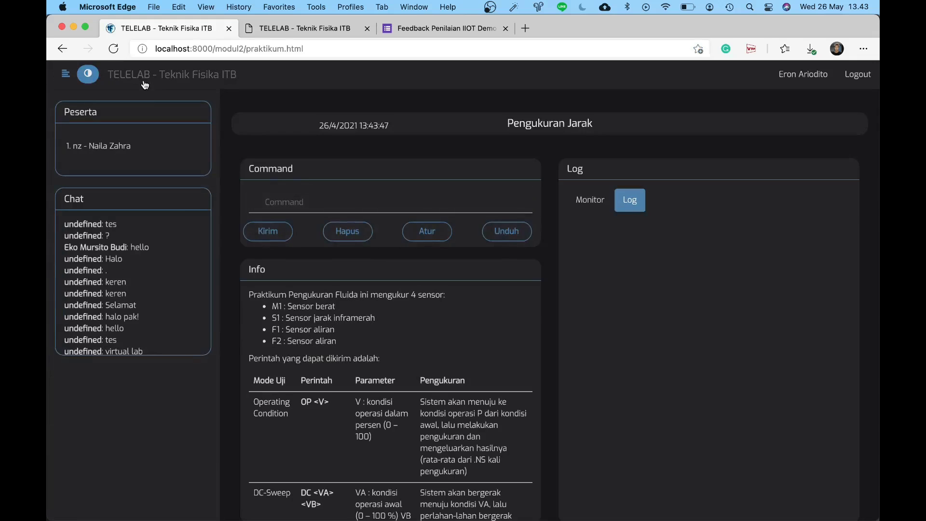
left_click(145, 83)
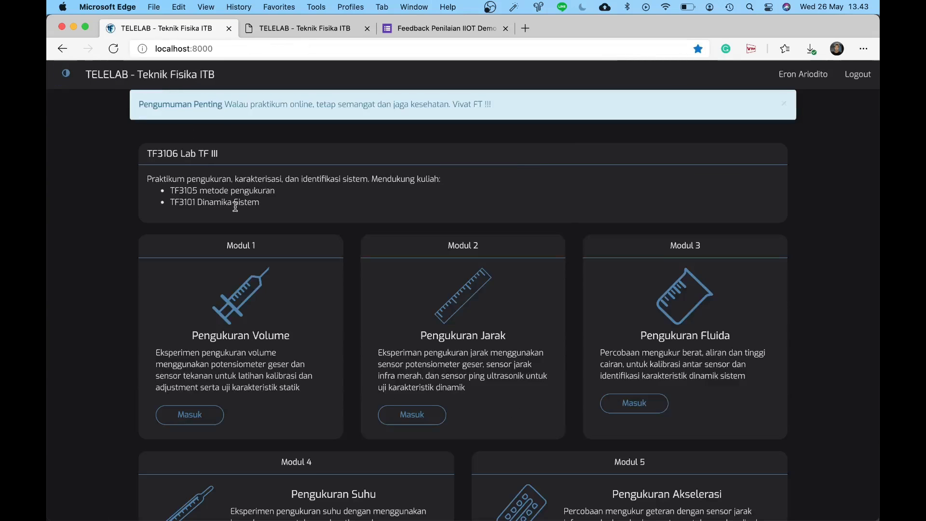
Step: Dismiss the Pengumuman Penting announcement banner on the dark home page
scroll(235, 208, "down", 2)
scroll(240, 205, "up", 2)
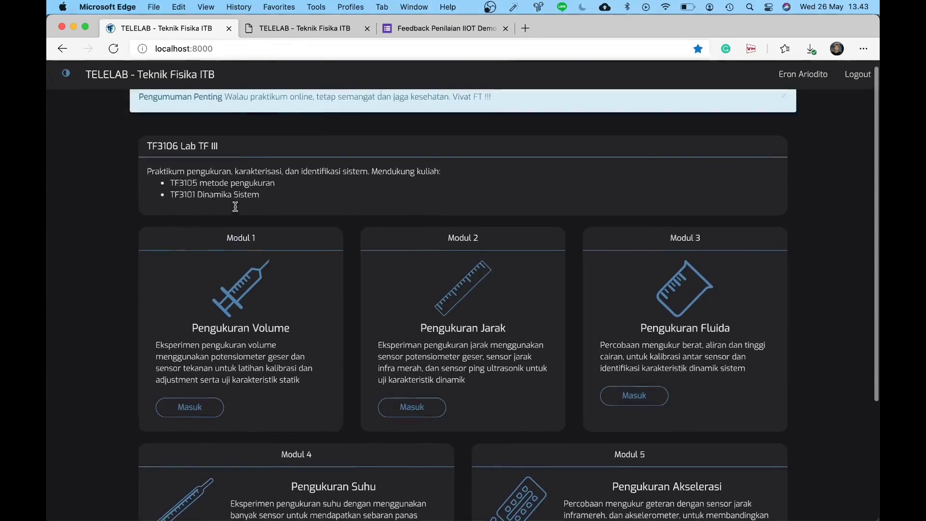
left_click(789, 99)
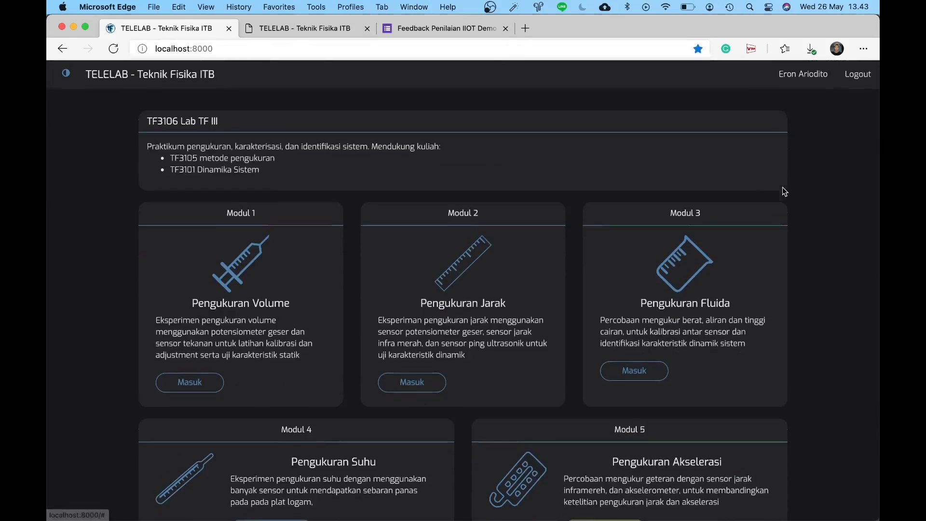
scroll(783, 191, "down", 3)
scroll(782, 188, "up", 5)
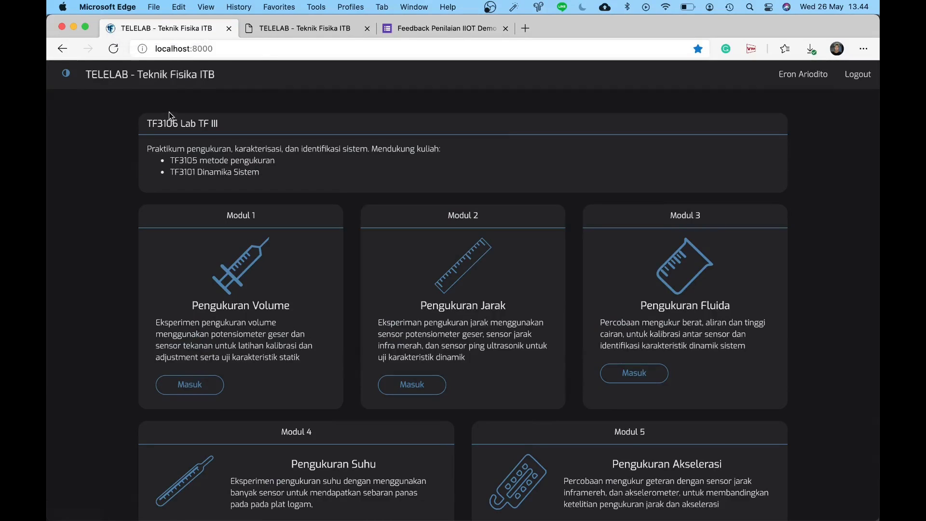
Step: Compare with the old Pengukuran Suhu tab, then open the Feedback Penilaian IIOT Demo Lab TF III form
left_click(250, 30)
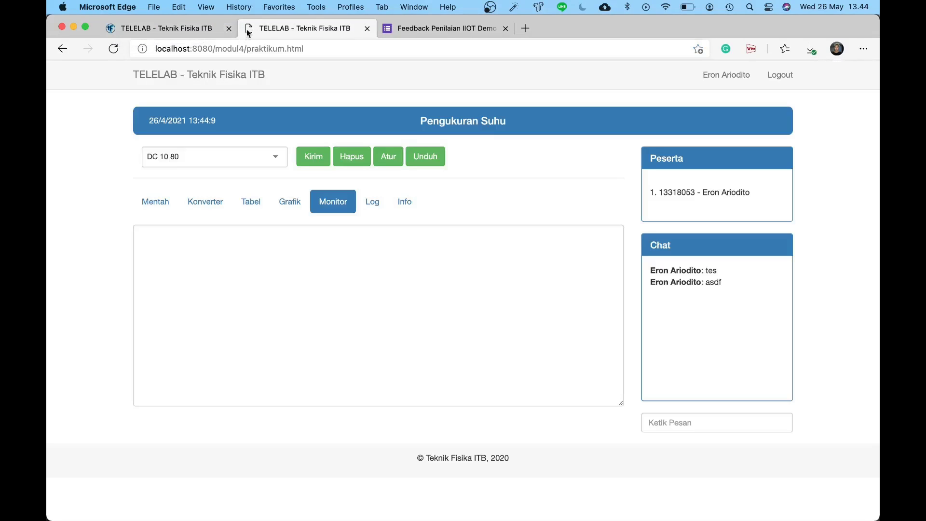
left_click(183, 36)
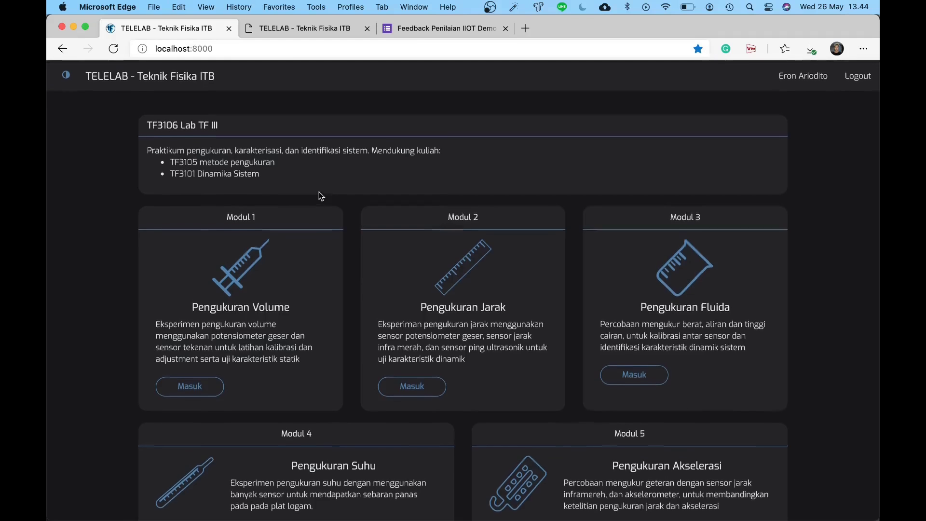
scroll(319, 192, "down", 3)
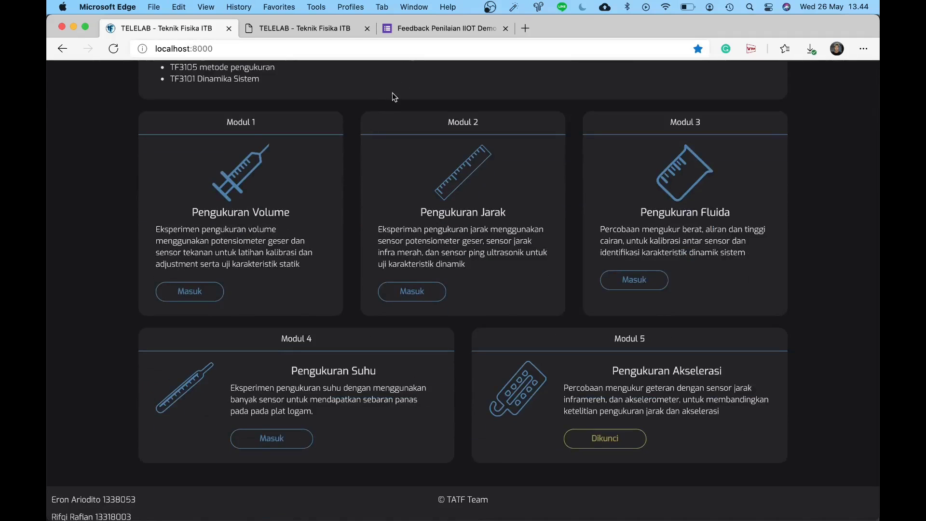
left_click(422, 29)
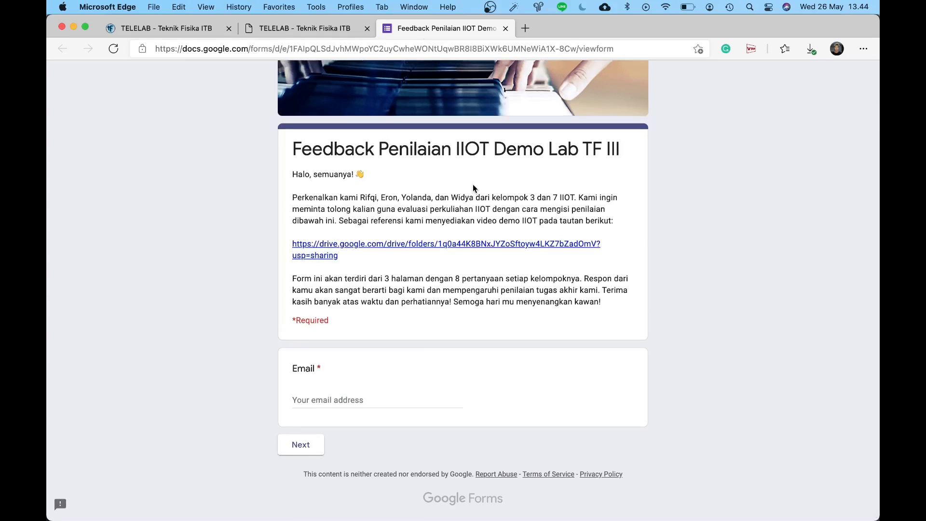
scroll(472, 184, "up", 2)
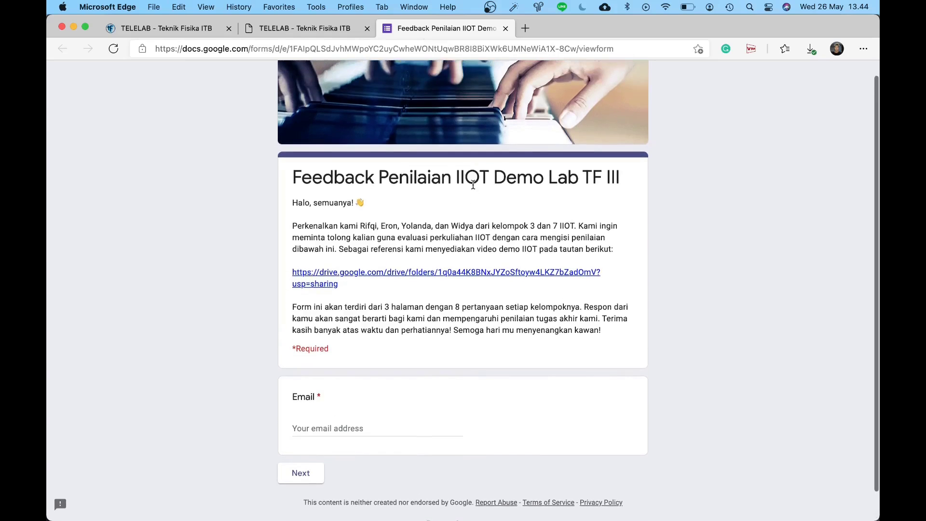
scroll(507, 231, "down", 1)
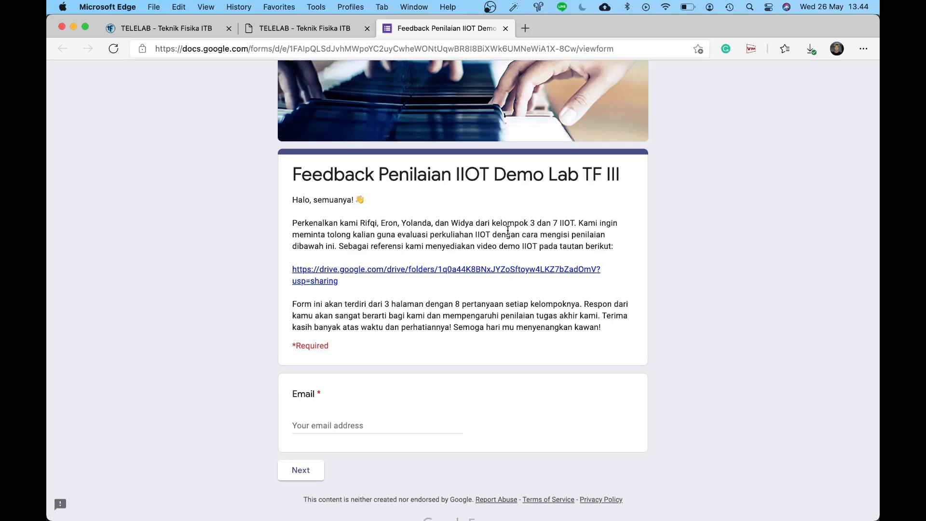
mouse_move(521, 477)
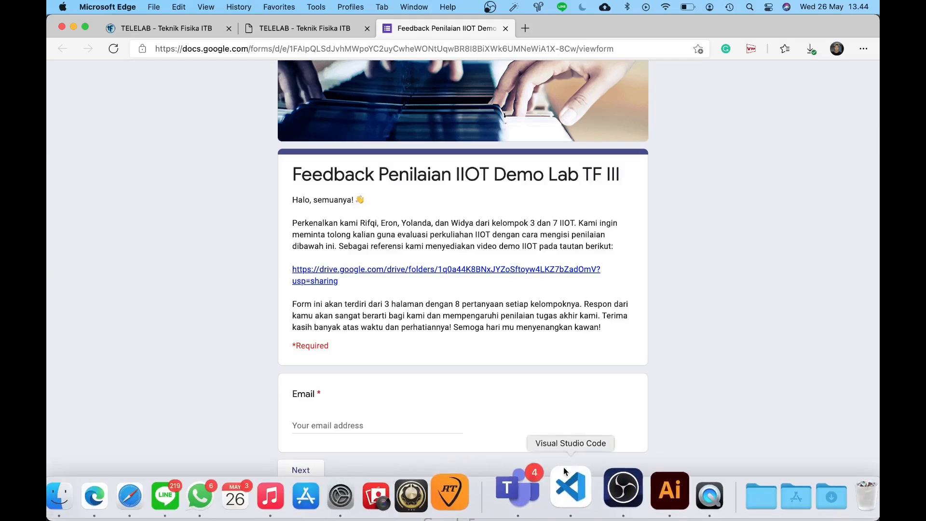